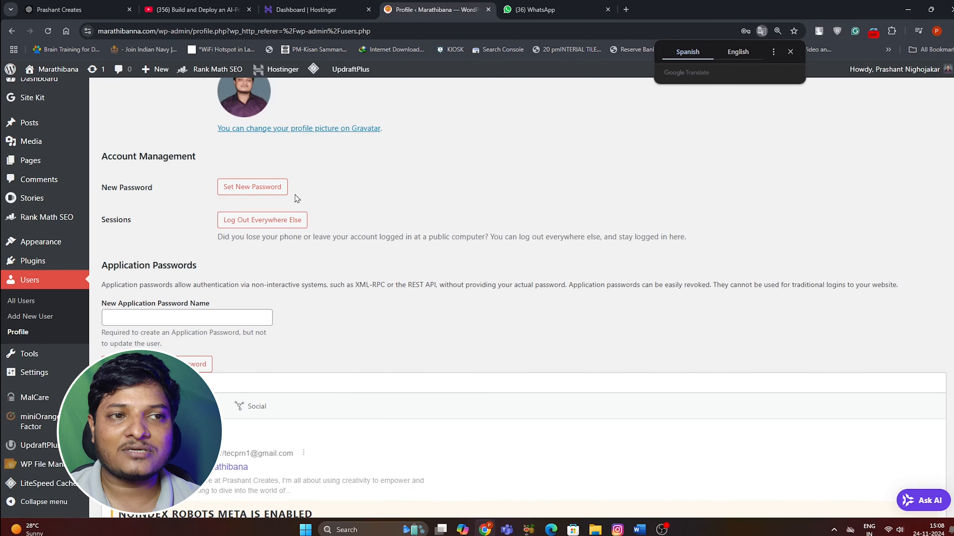
# Open the list of installed plugins.
pyautogui.scroll(6, 377, 227)
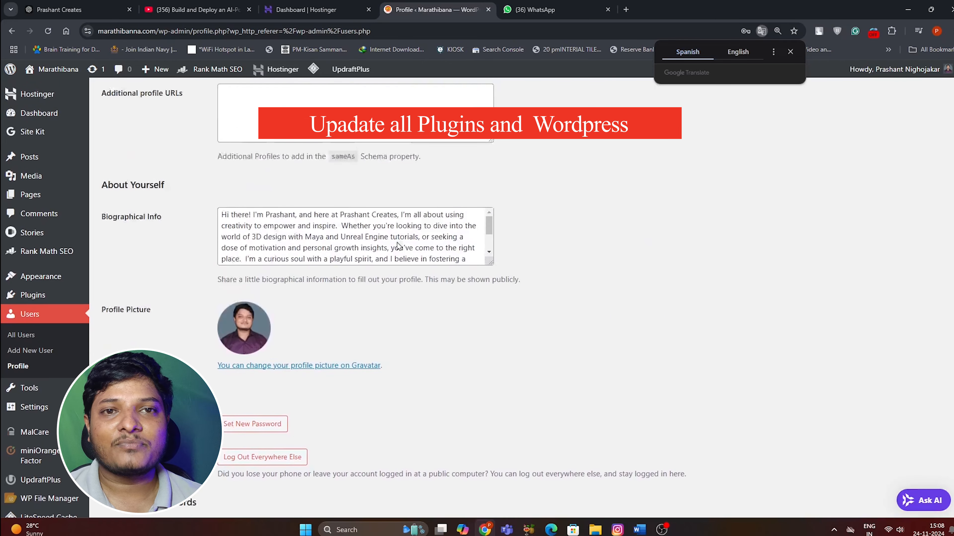
pyautogui.scroll(7, 398, 247)
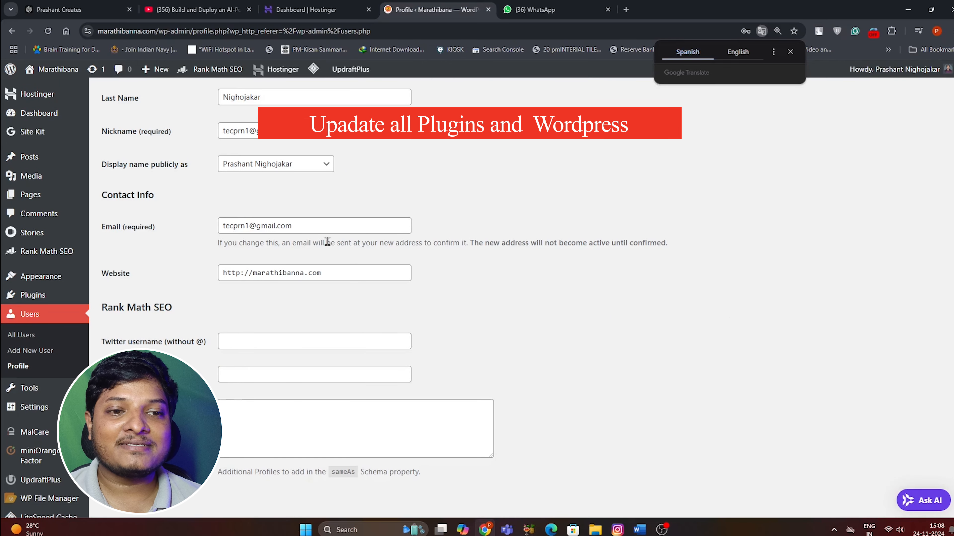
pyautogui.scroll(10, 327, 242)
pyautogui.moveTo(36, 295)
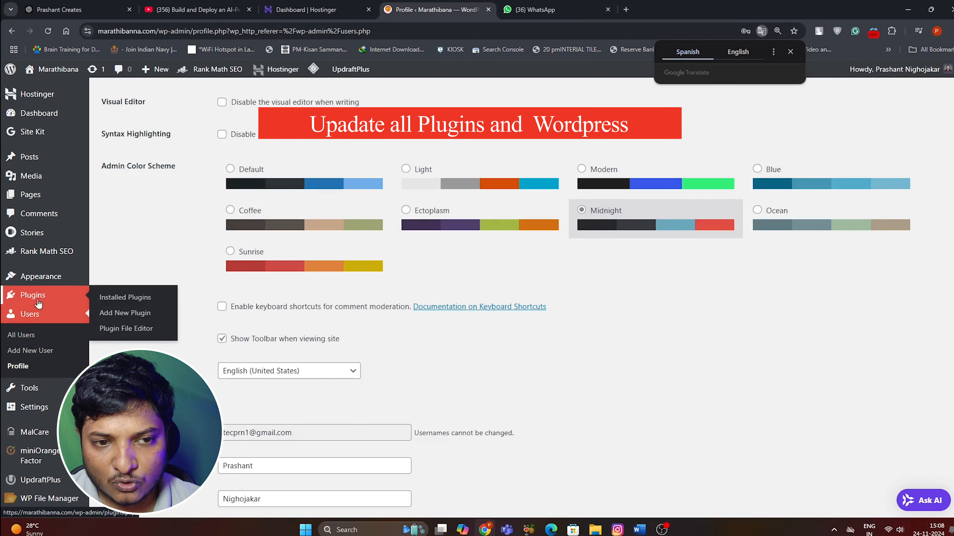
pyautogui.click(121, 299)
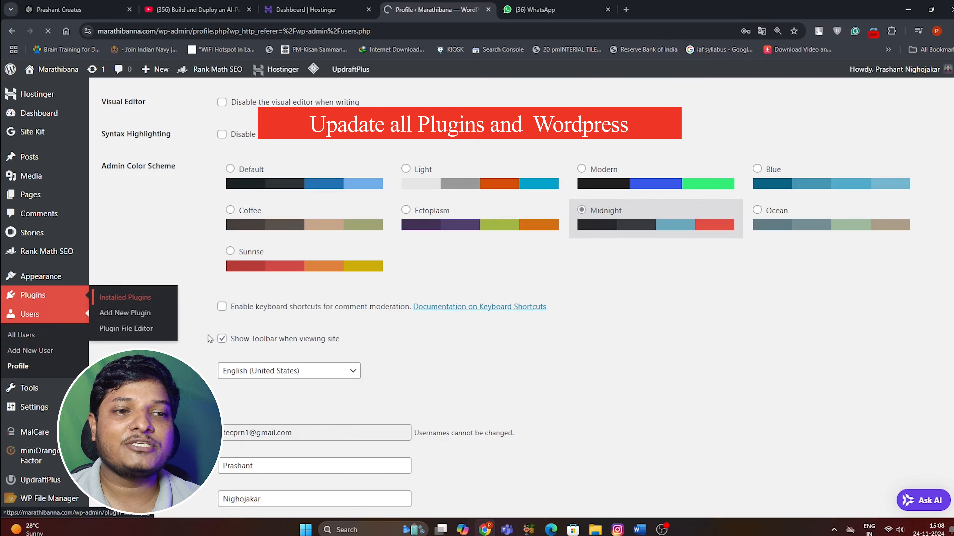
# Delete the inactive Akismet Anti-spam: Spam Protection plugin and confirm the deletion.
pyautogui.scroll(-4, 273, 346)
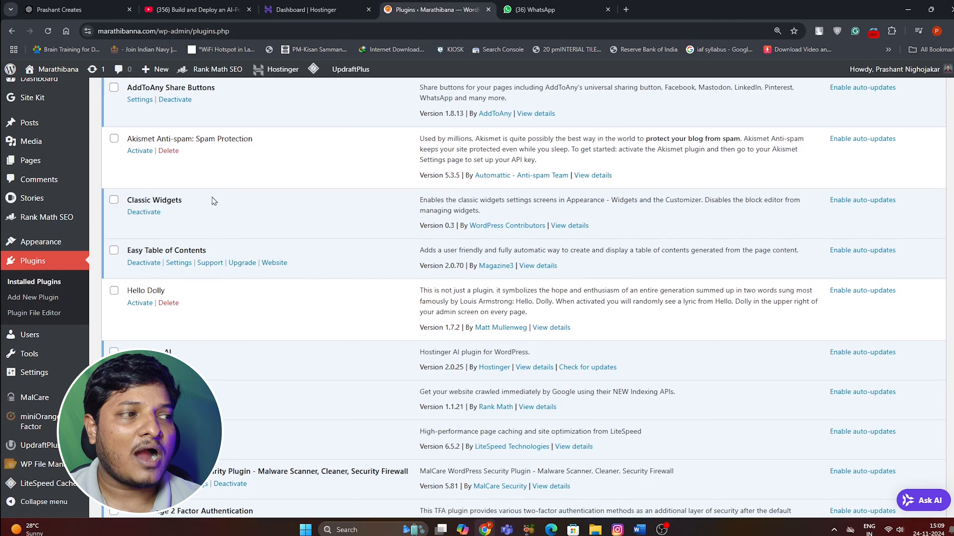
pyautogui.scroll(1, 307, 222)
pyautogui.scroll(1, 243, 270)
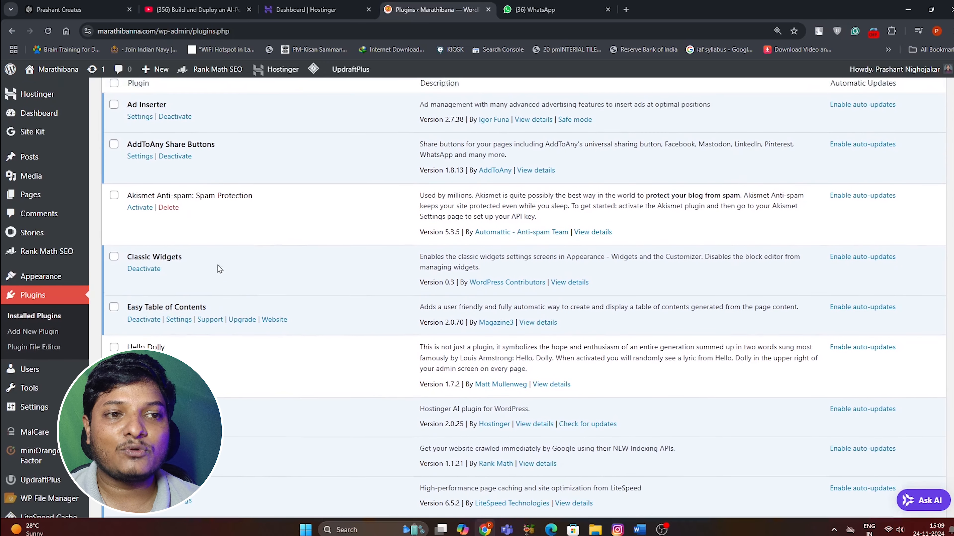
pyautogui.click(170, 253)
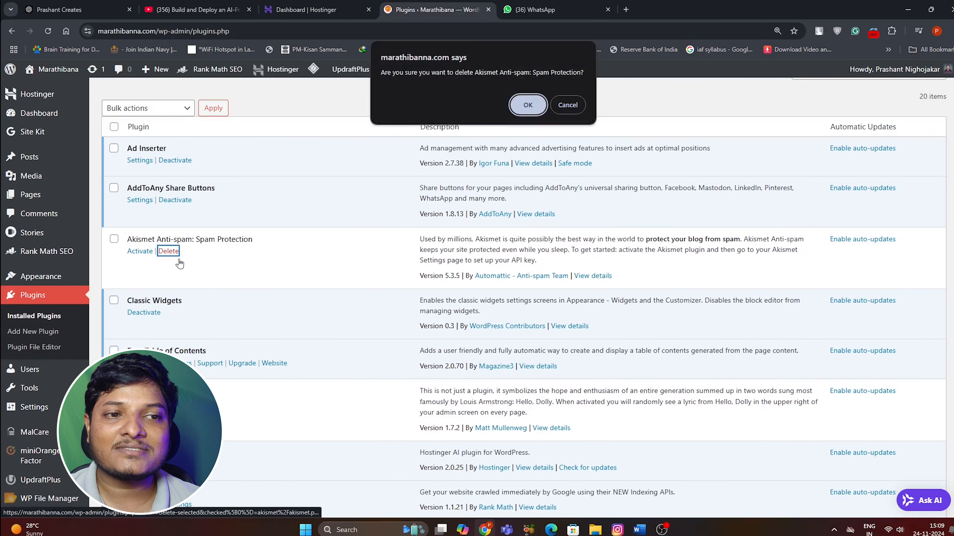
pyautogui.click(525, 103)
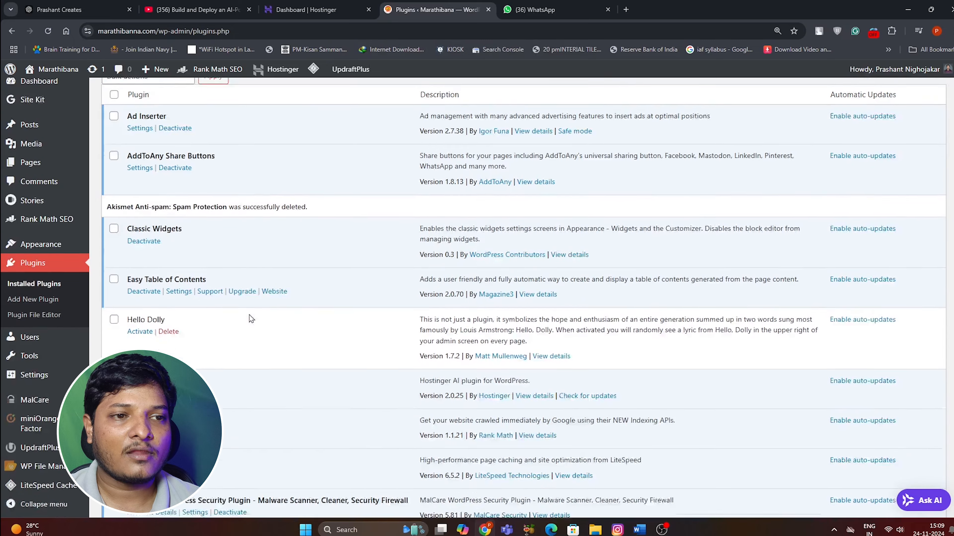
# Delete the inactive Hello Dolly plugin, confirm the deletion, and look through the remaining plugins.
pyautogui.scroll(-1, 249, 320)
pyautogui.click(168, 263)
pyautogui.click(530, 100)
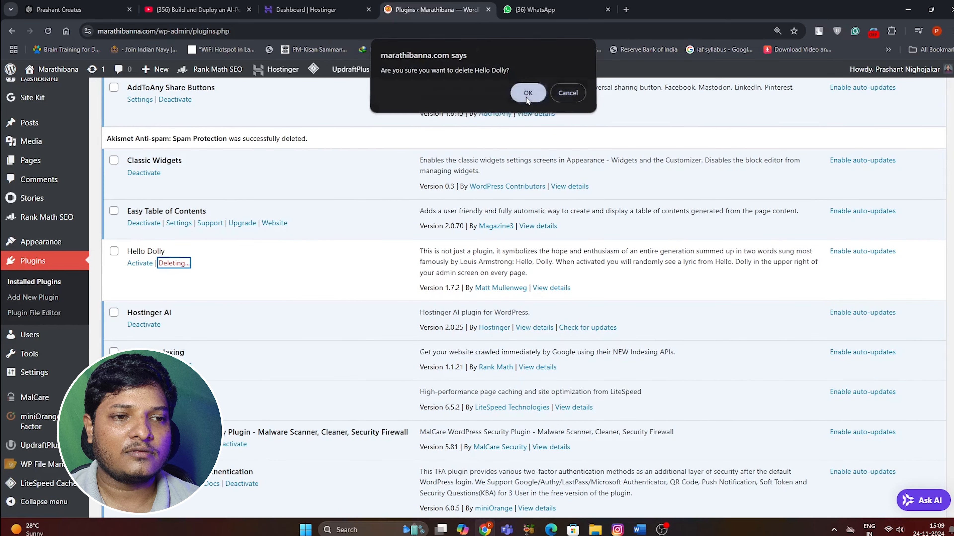
pyautogui.scroll(-10, 320, 351)
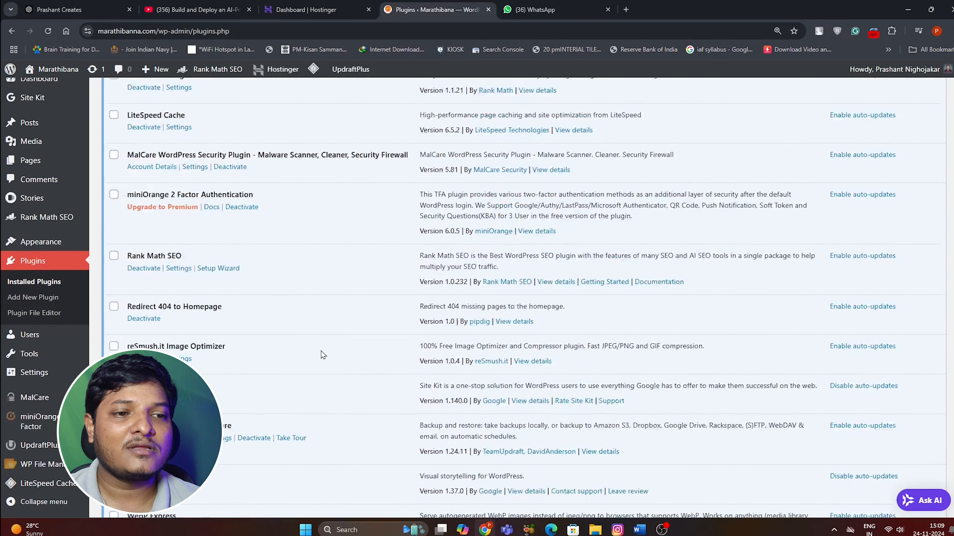
pyautogui.scroll(5, 321, 351)
pyautogui.scroll(5, 321, 349)
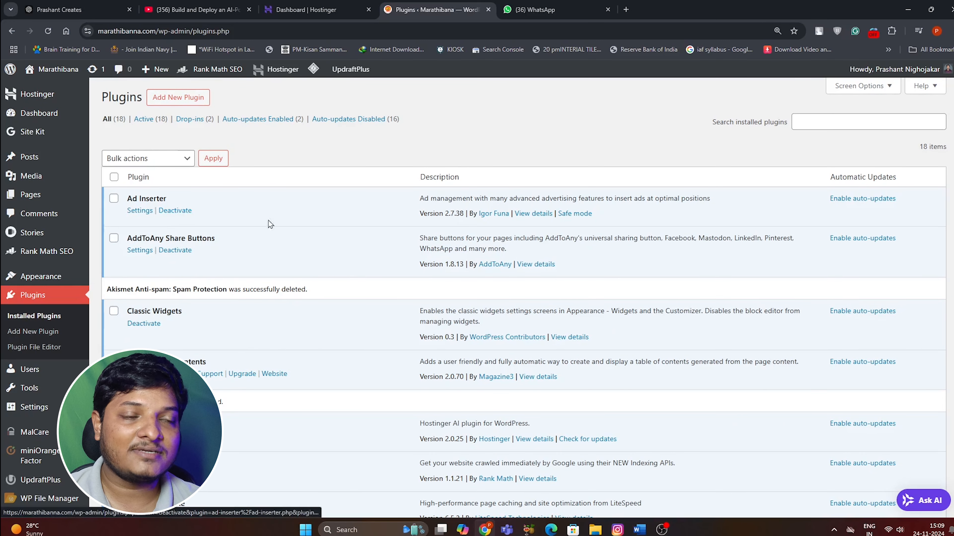
# Check the installed WordPress version and its release information on the About WordPress page.
pyautogui.click(11, 70)
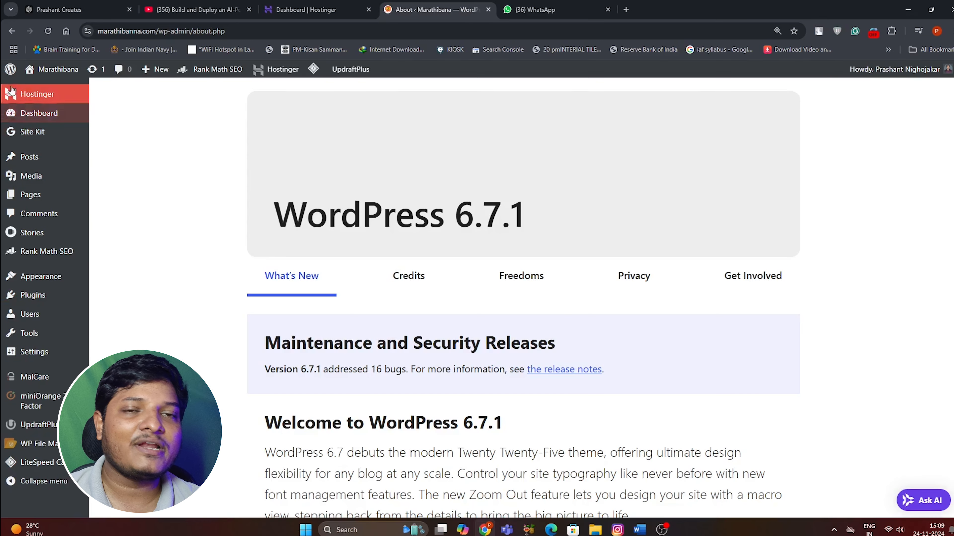
pyautogui.moveTo(11, 88)
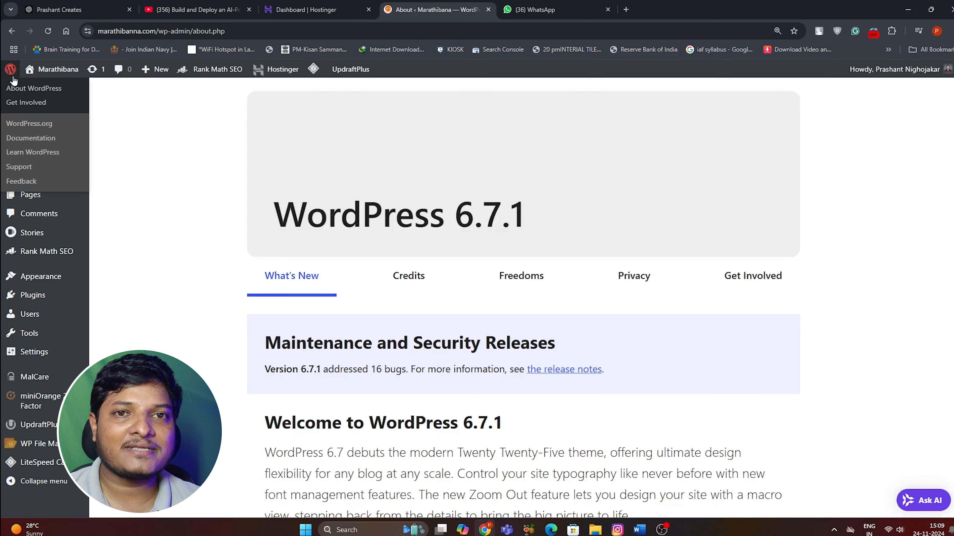
pyautogui.click(56, 101)
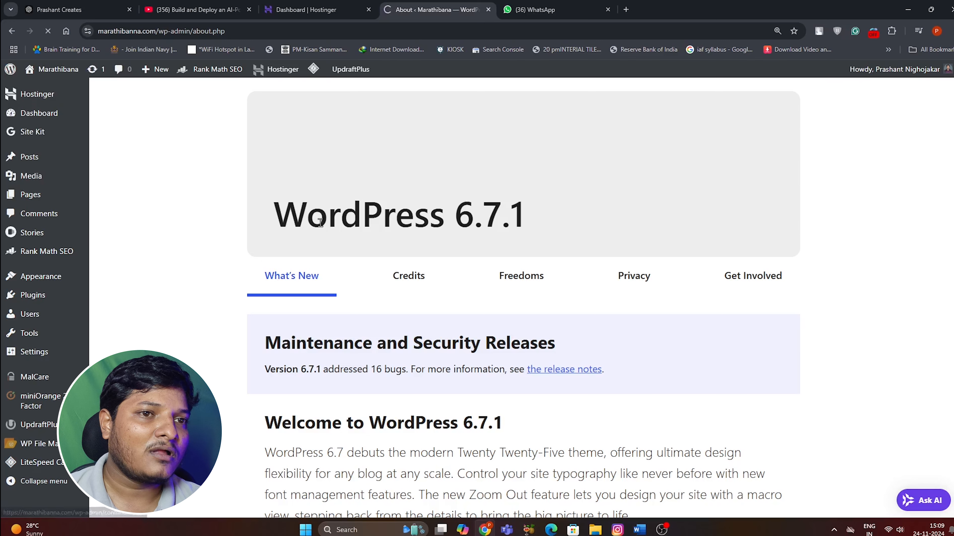
pyautogui.scroll(-5, 560, 353)
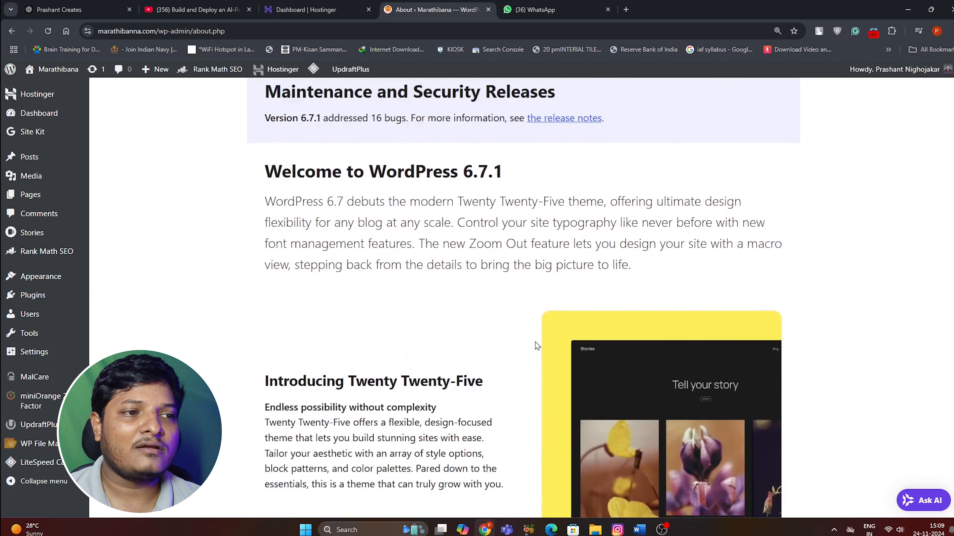
pyautogui.scroll(1, 534, 340)
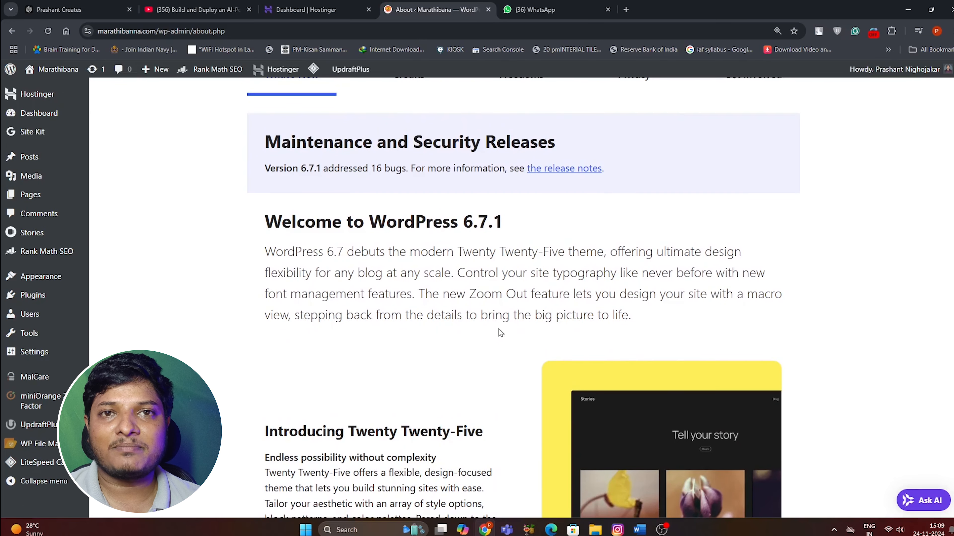
pyautogui.scroll(4, 365, 274)
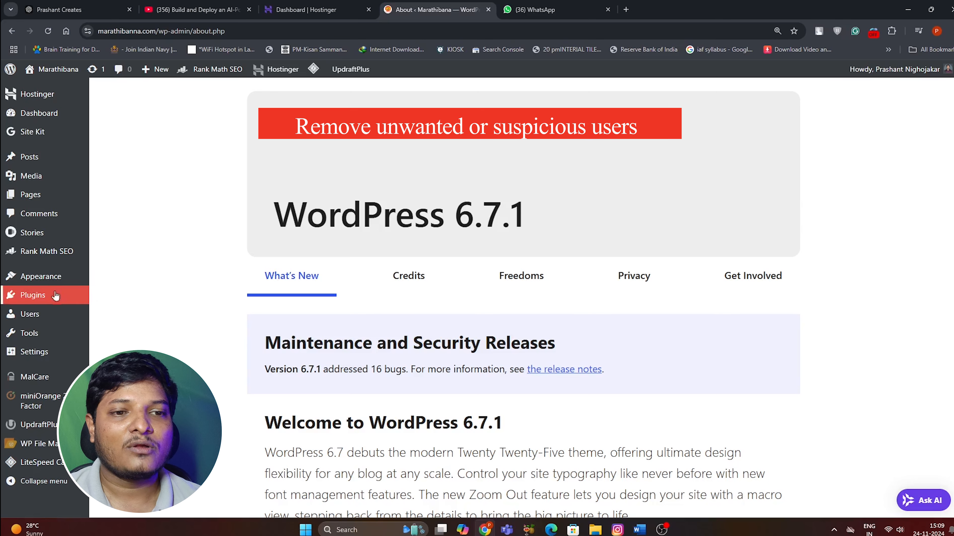
# Open the list of all site users to check for unwanted or suspicious accounts.
pyautogui.click(29, 319)
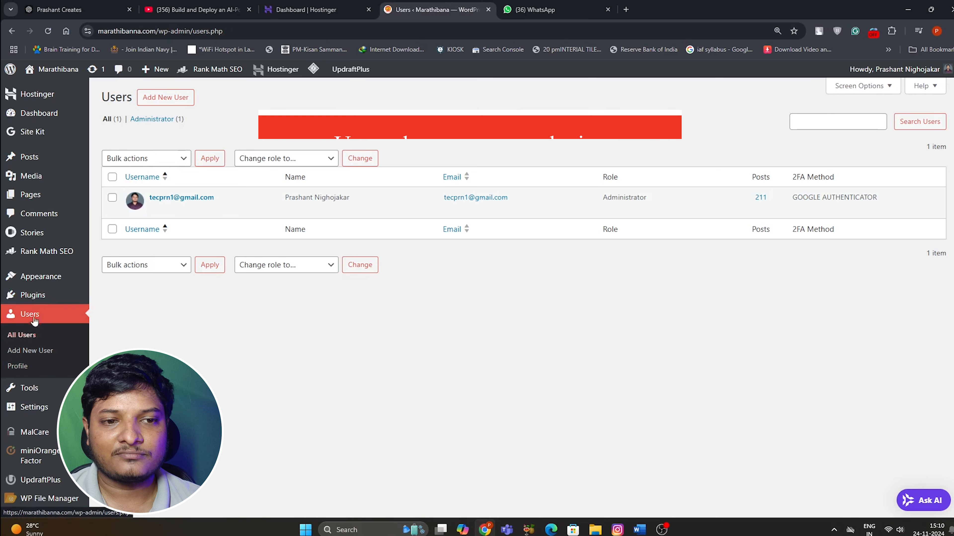
# Search the plugin directory for wordfence and install and activate the Wordfence Security – Firewall, Malware Scan, and Login Security plugin.
pyautogui.moveTo(37, 305)
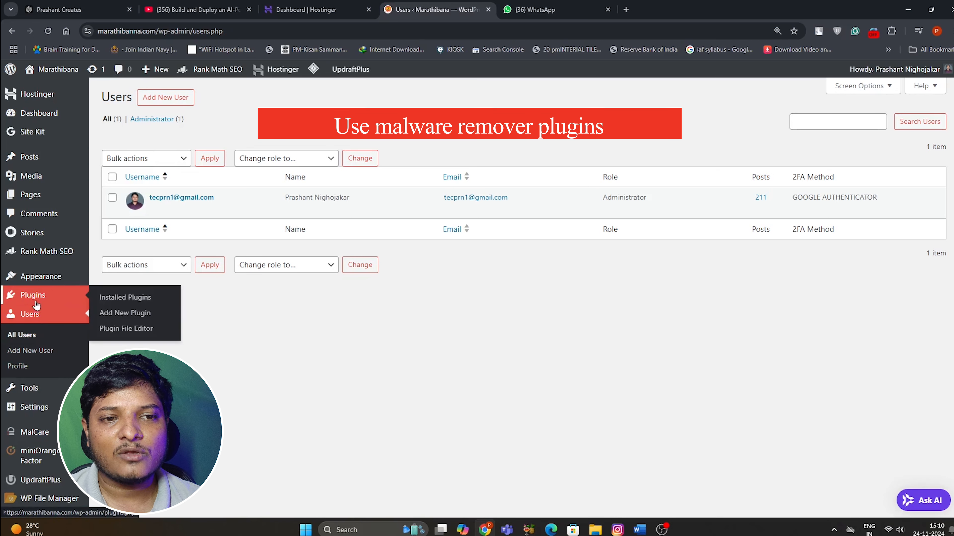
pyautogui.click(132, 314)
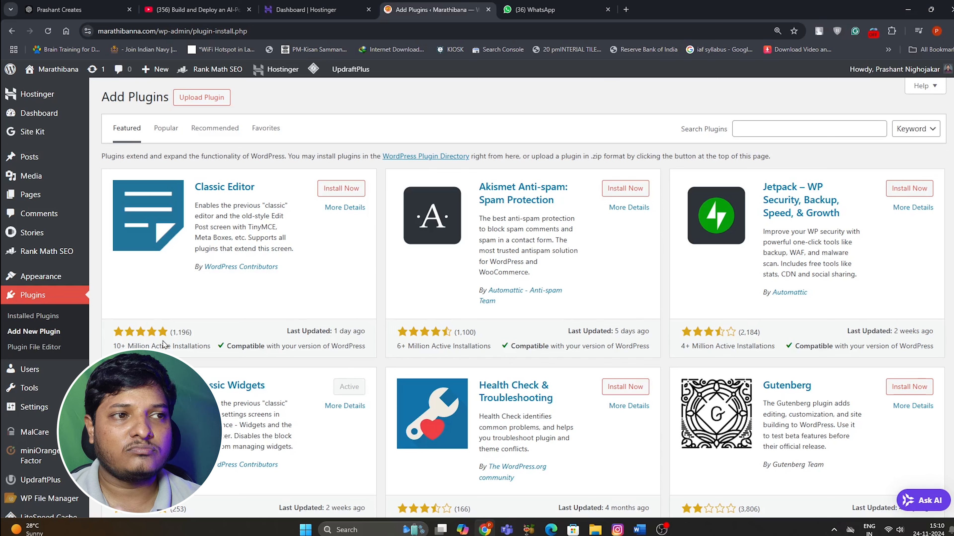
pyautogui.click(813, 134)
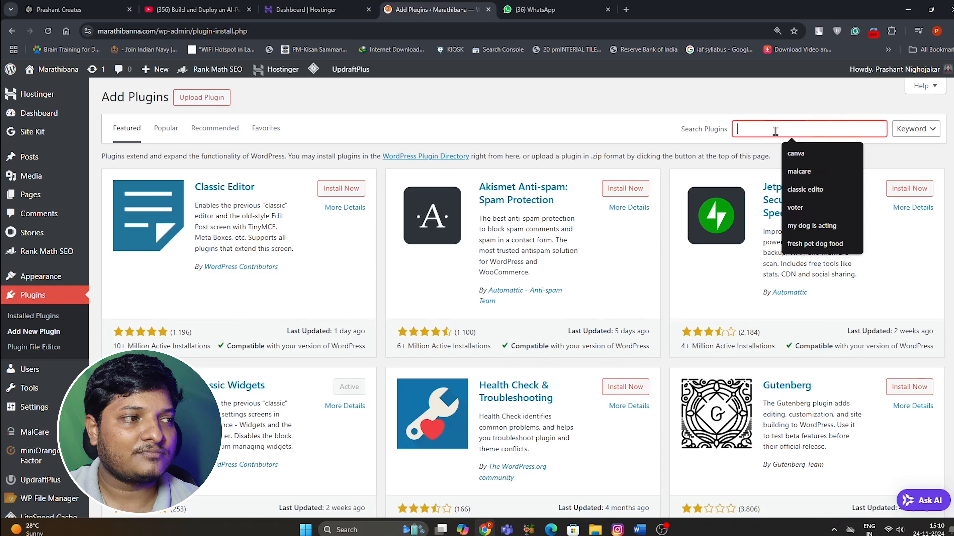
pyautogui.write('word')
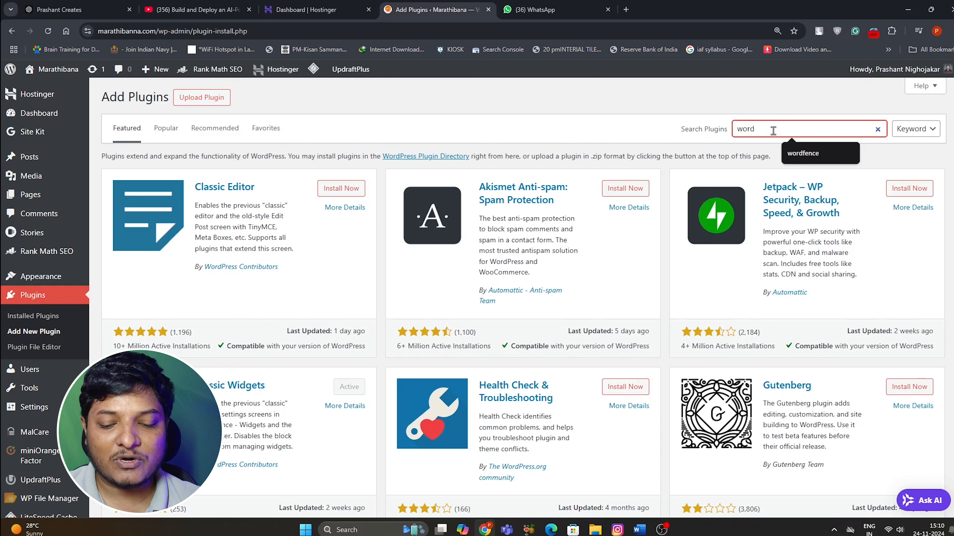
pyautogui.press('Return')
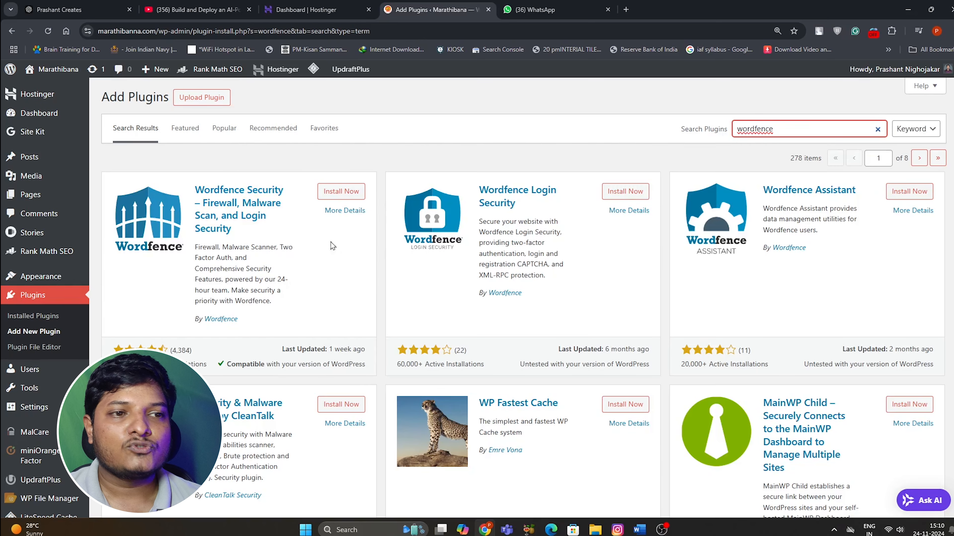
pyautogui.click(333, 194)
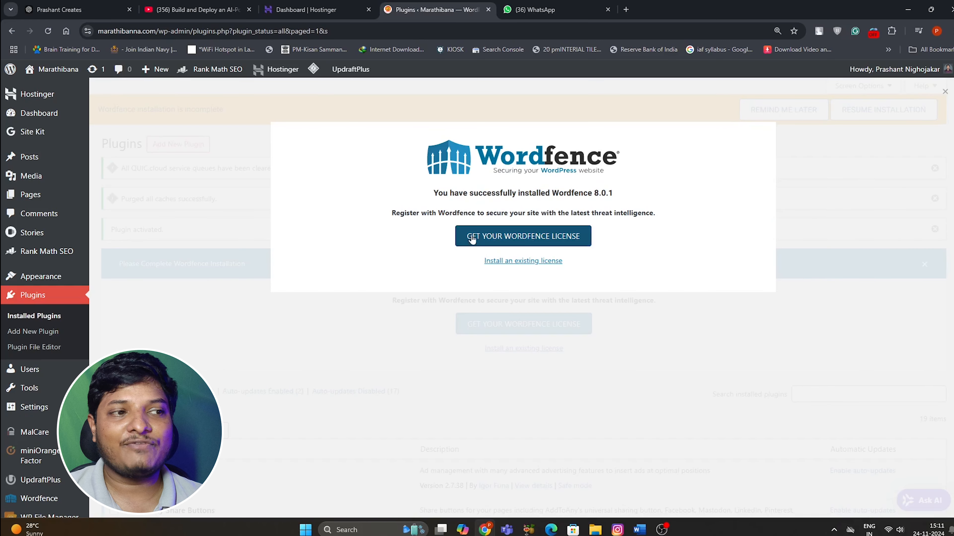
# Request a Wordfence license, choosing the Free plan and accepting the 30-day wait for protection from new threats.
pyautogui.click(529, 240)
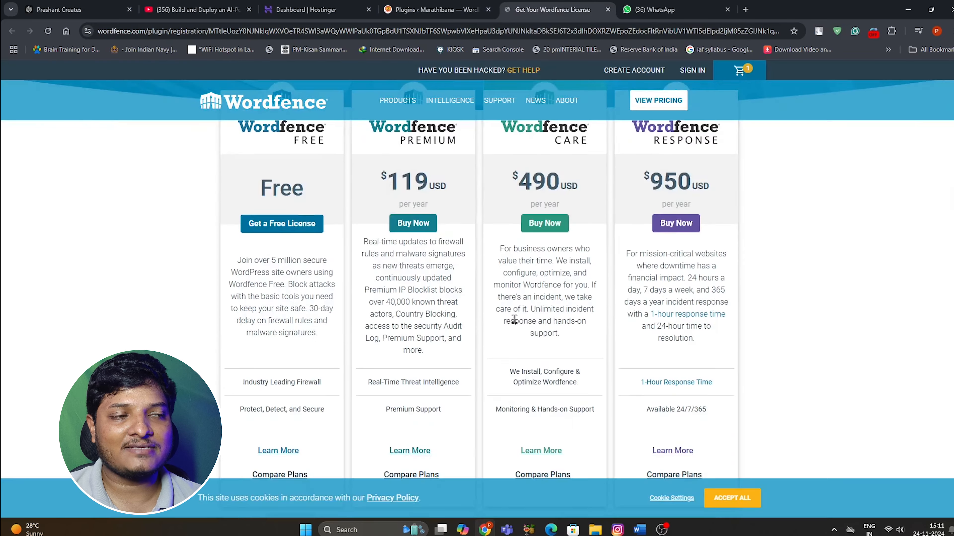
pyautogui.click(284, 230)
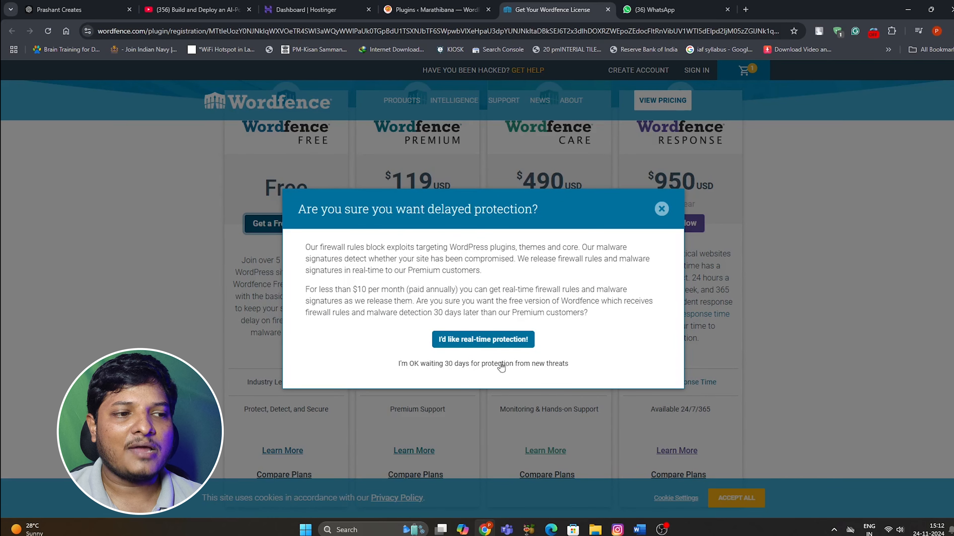
pyautogui.click(526, 365)
# Register for Wordfence Free with the account e-mail, decline security alerts by e-mail, and agree to the license terms.
pyautogui.click(345, 270)
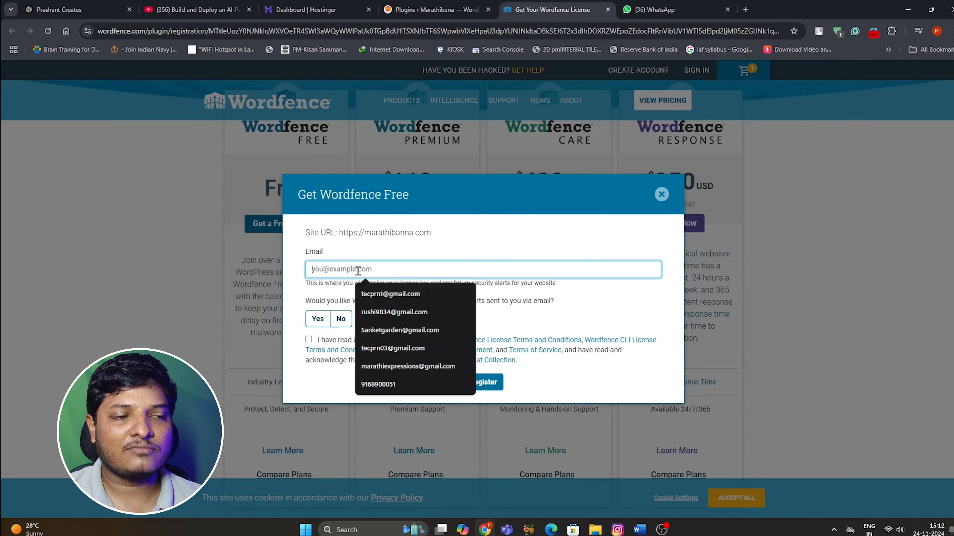
pyautogui.write('rush')
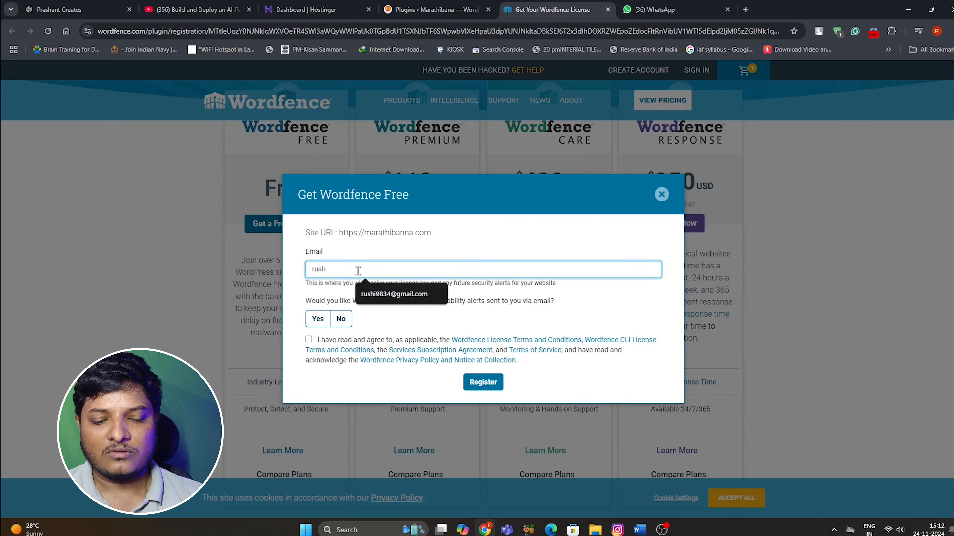
pyautogui.click(392, 294)
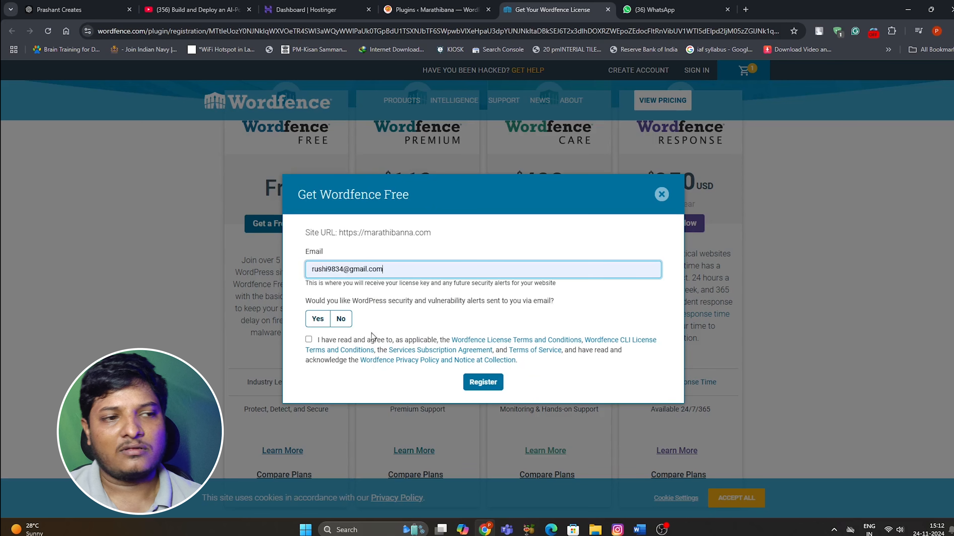
pyautogui.click(341, 318)
pyautogui.click(309, 339)
pyautogui.click(483, 382)
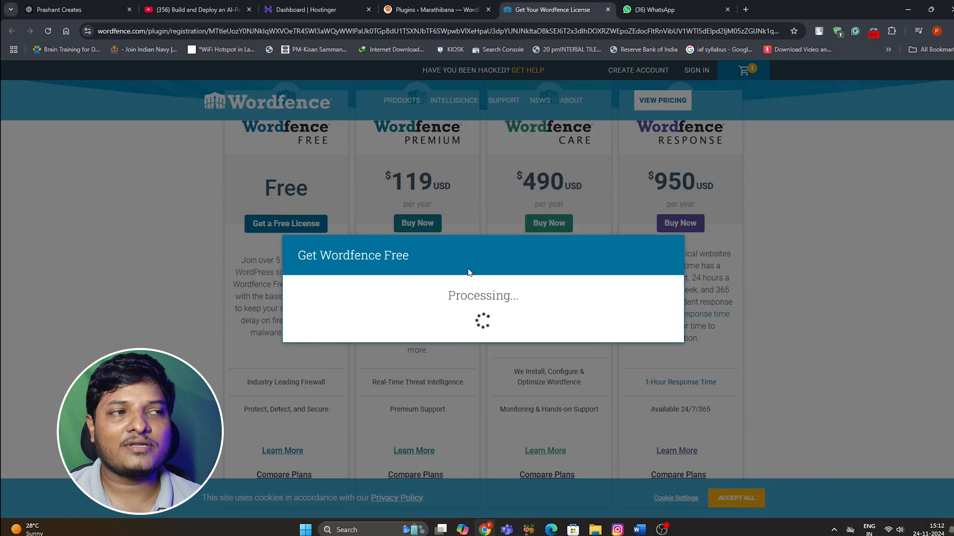
pyautogui.click(484, 382)
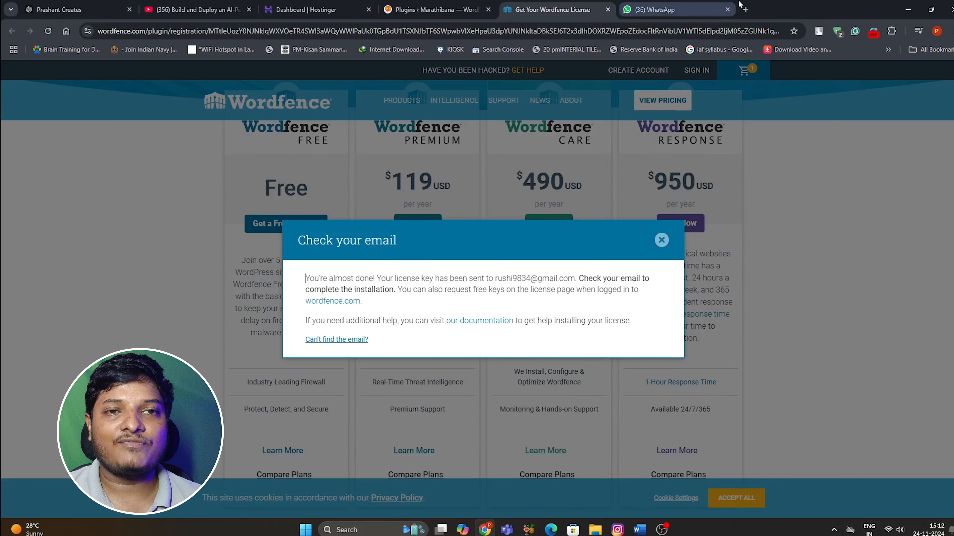
# Switch to Gmail in a new browser tab and open the "Your Wordfence License" message.
pyautogui.click(746, 10)
pyautogui.write('gmai')
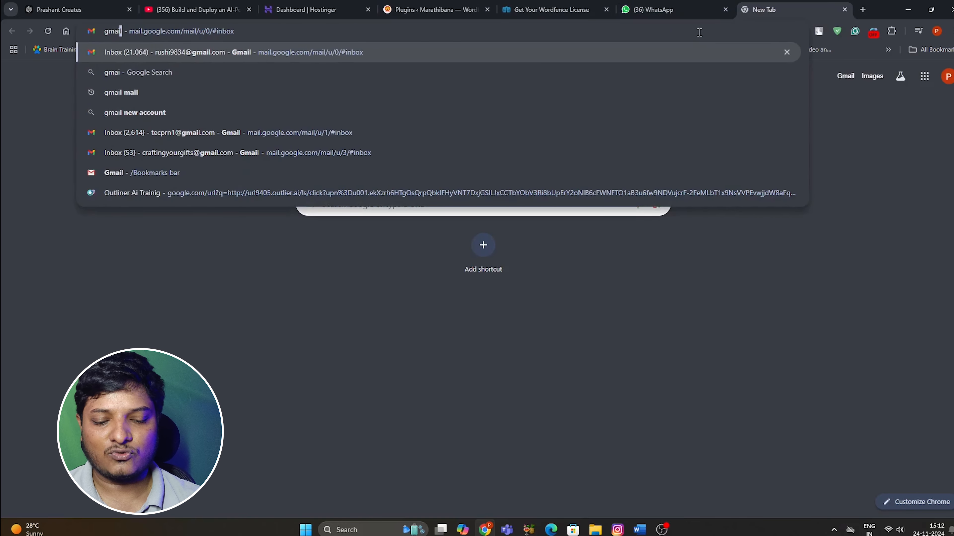
pyautogui.press('Return')
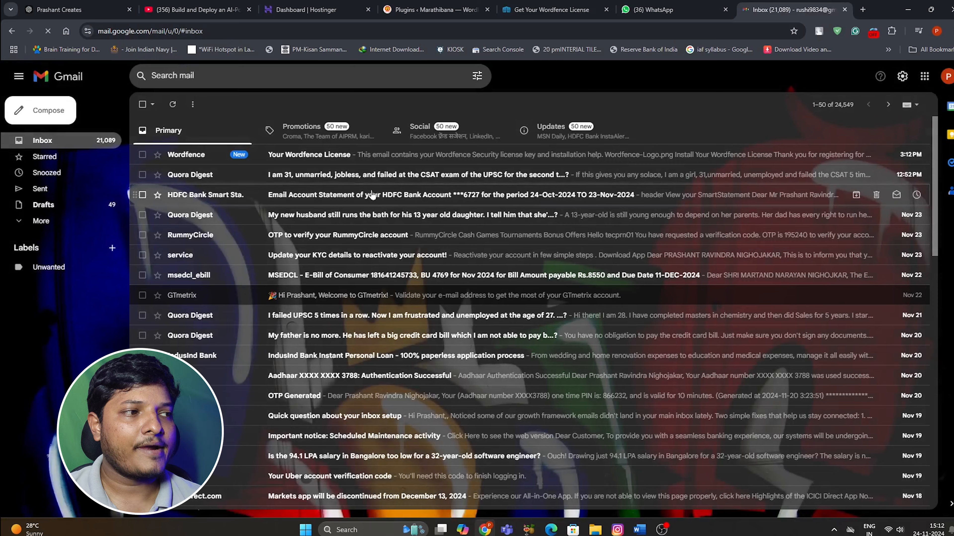
pyautogui.click(344, 160)
# Install the free Wordfence license on the site through the license e-mail's automatic installation option and continue to the Wordfence dashboard.
pyautogui.scroll(-5, 534, 307)
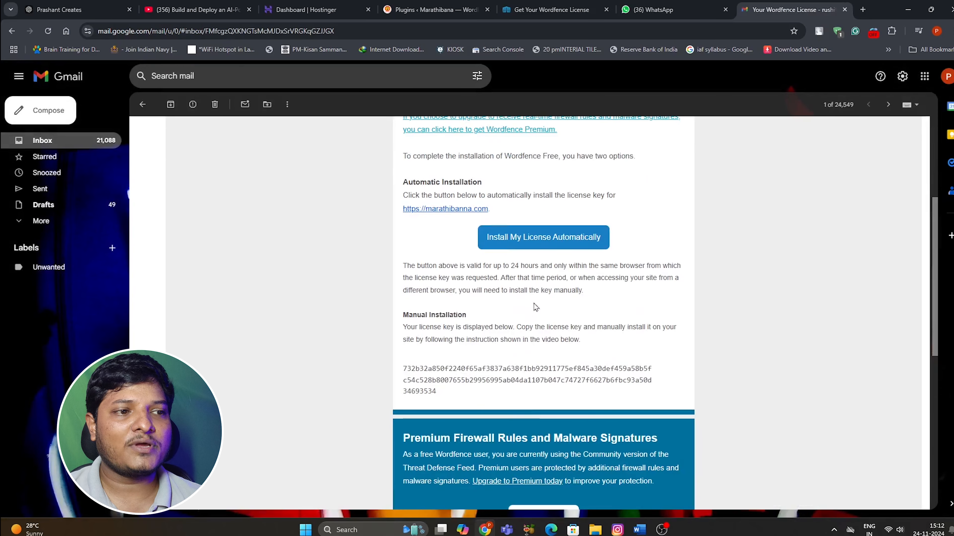
pyautogui.moveTo(405, 368); pyautogui.dragTo(492, 392)
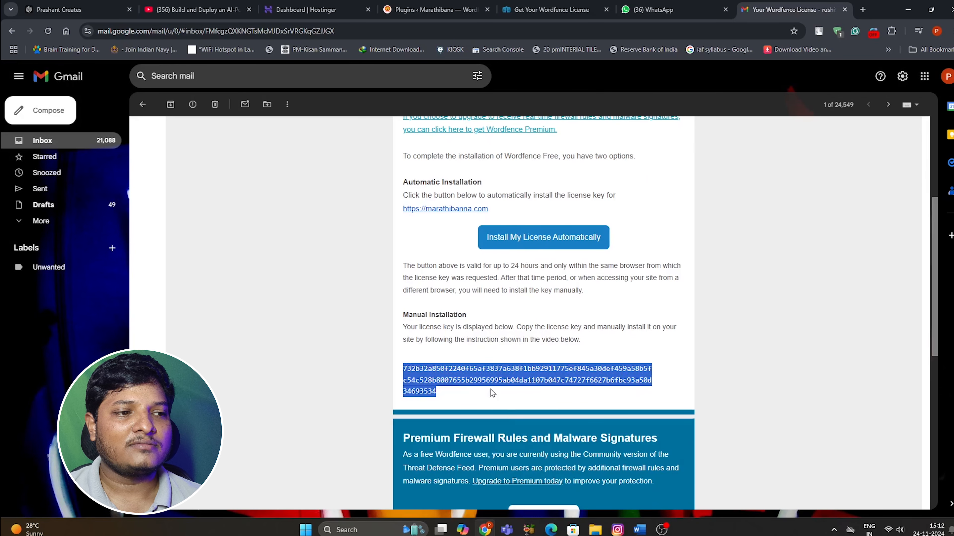
pyautogui.click(491, 392)
pyautogui.scroll(4, 525, 387)
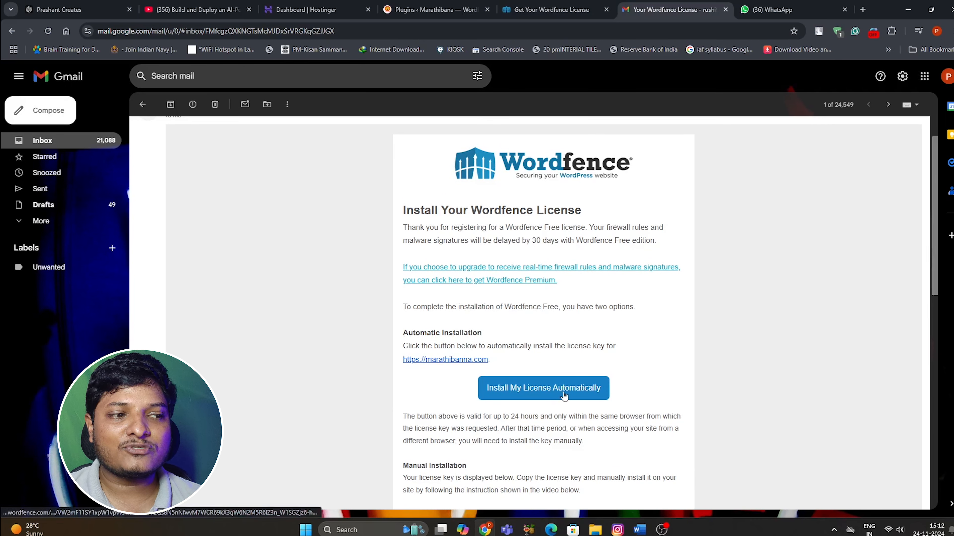
pyautogui.moveTo(661, 8); pyautogui.dragTo(615, 22)
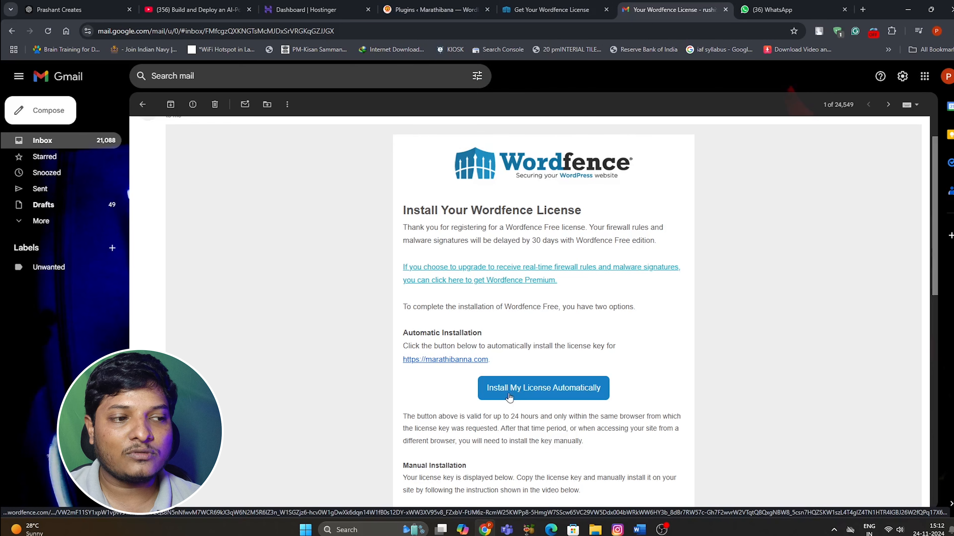
pyautogui.click(524, 396)
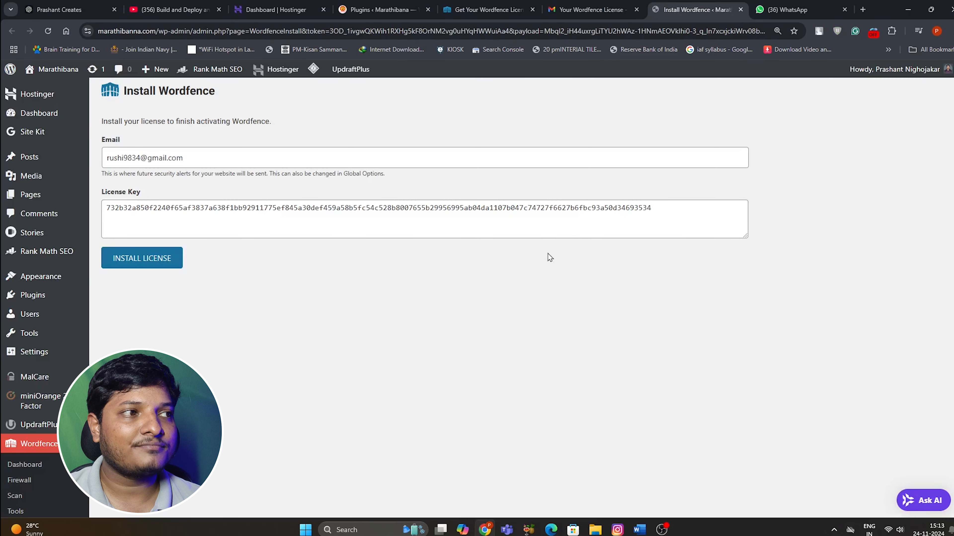
pyautogui.click(161, 263)
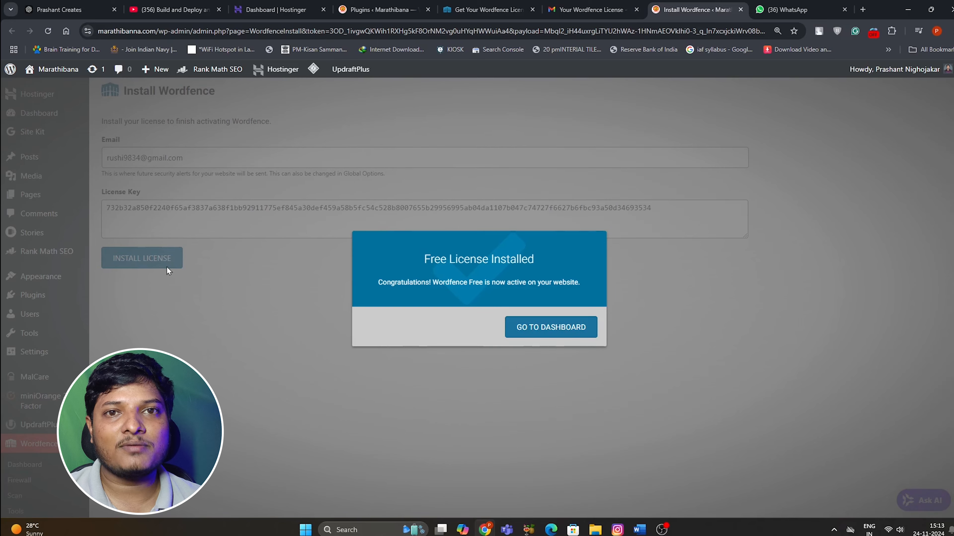
pyautogui.click(539, 329)
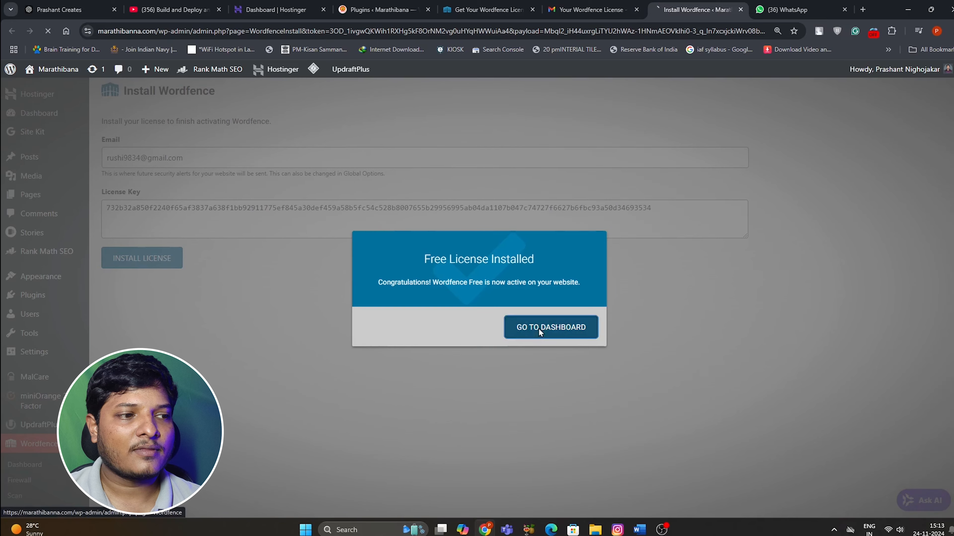
# Look over the Wordfence dashboard, open the Scan page, and go through its introductory tour to the end.
pyautogui.scroll(-5, 382, 329)
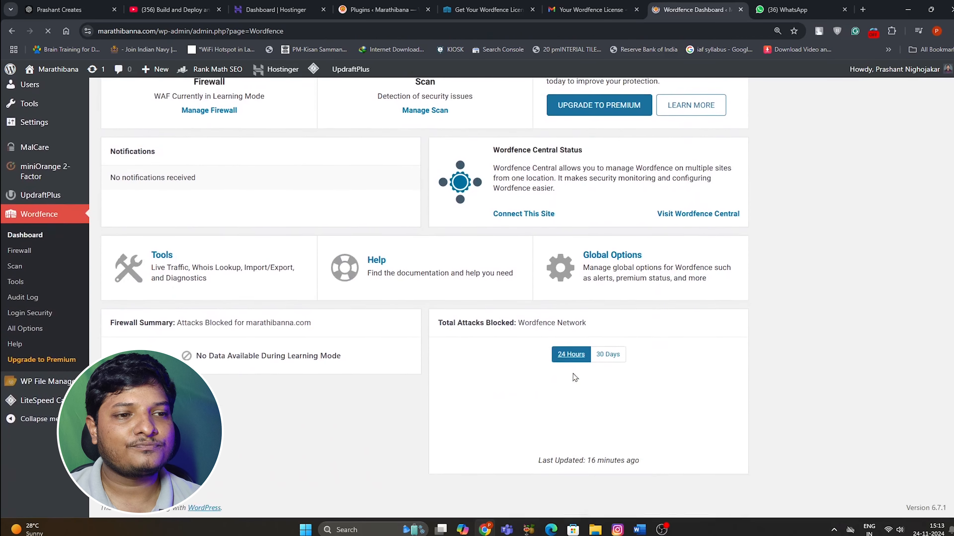
pyautogui.scroll(4, 447, 362)
pyautogui.scroll(-2, 371, 228)
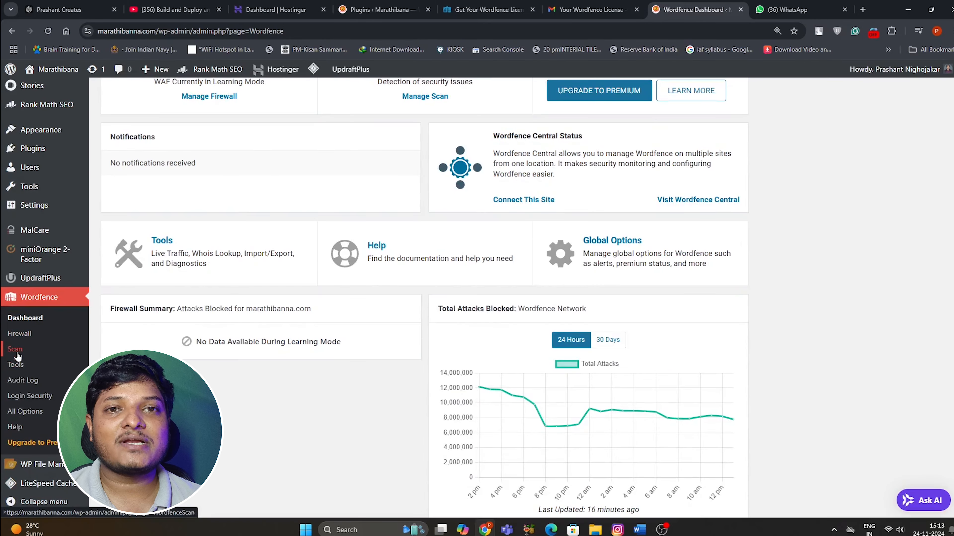
pyautogui.click(17, 353)
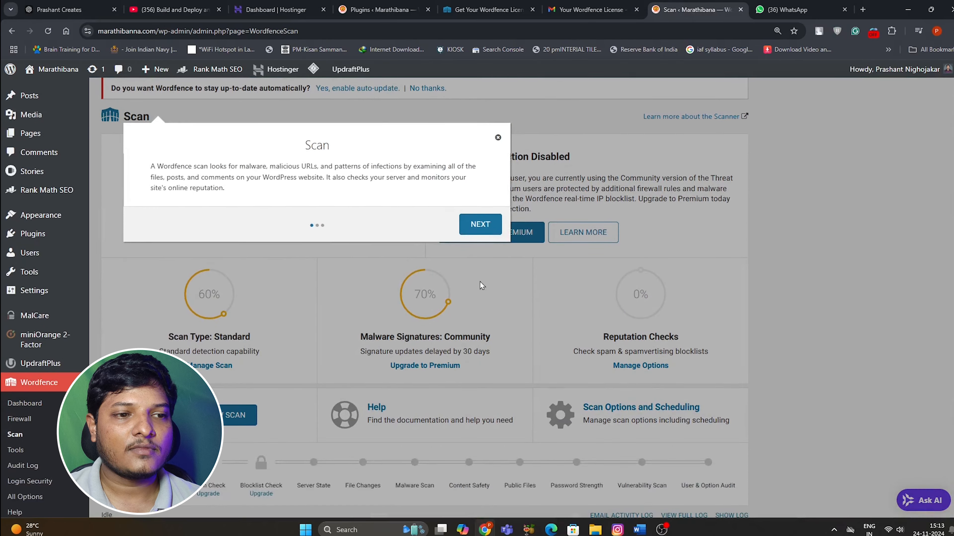
pyautogui.click(480, 227)
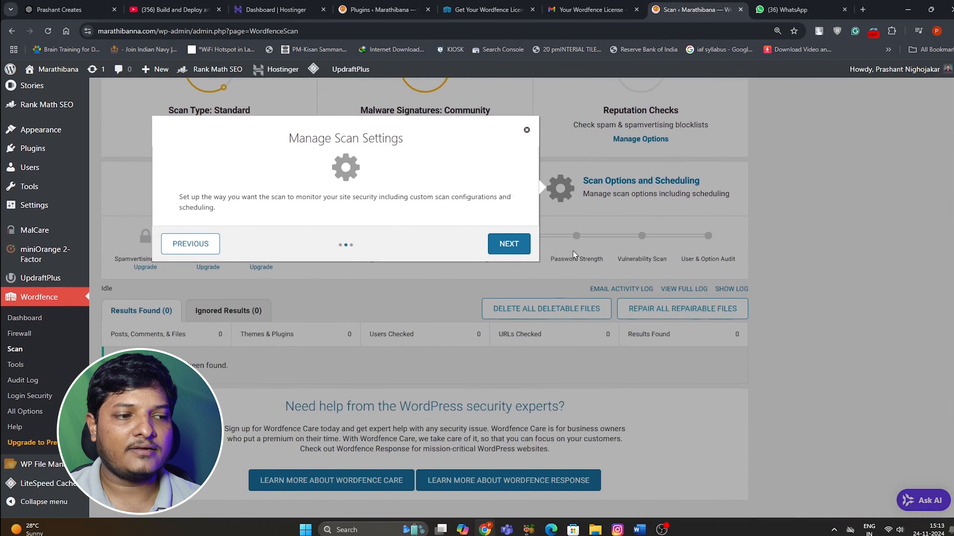
pyautogui.click(508, 244)
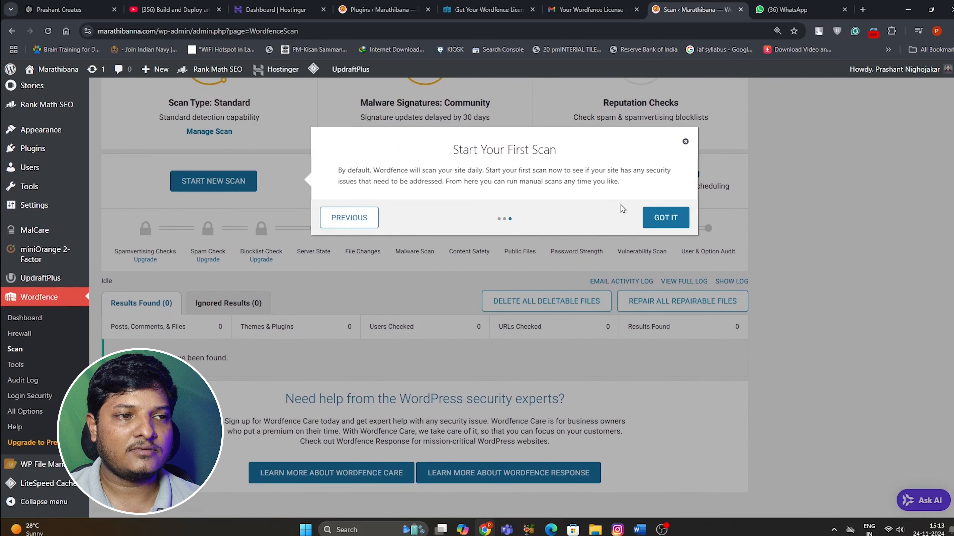
pyautogui.click(666, 206)
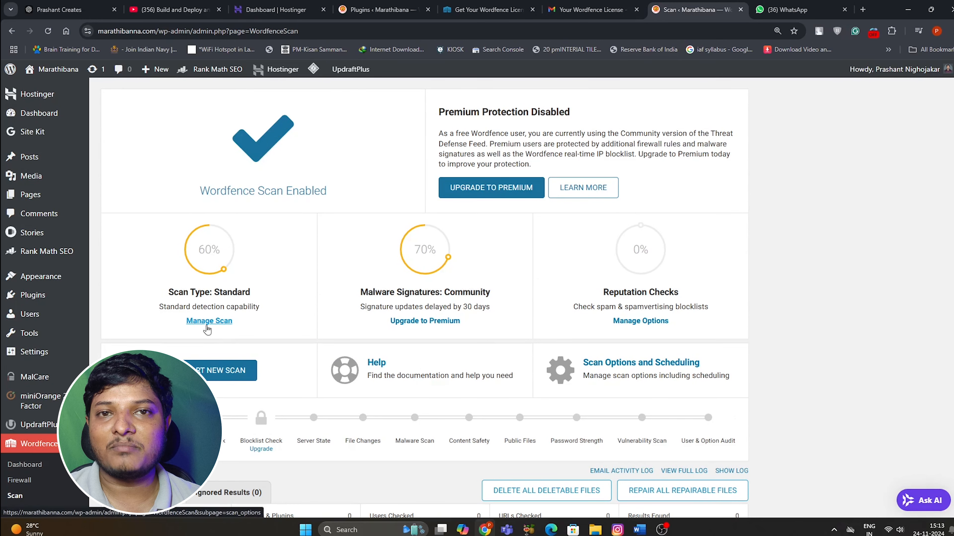
# Compare the High Sensitivity and Standard Scan types in the scan options, keep Standard Scan, and save the changes.
pyautogui.click(217, 321)
pyautogui.scroll(-4, 429, 373)
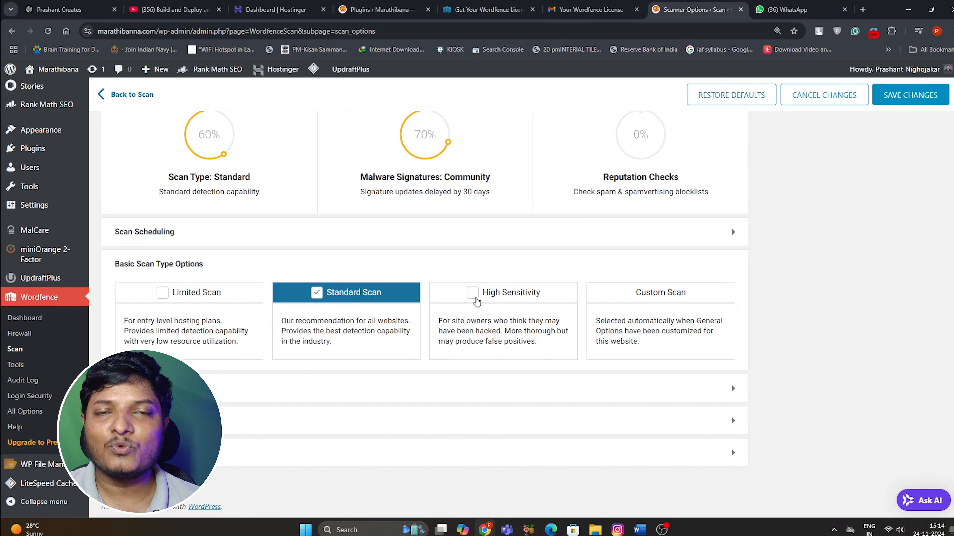
pyautogui.click(473, 296)
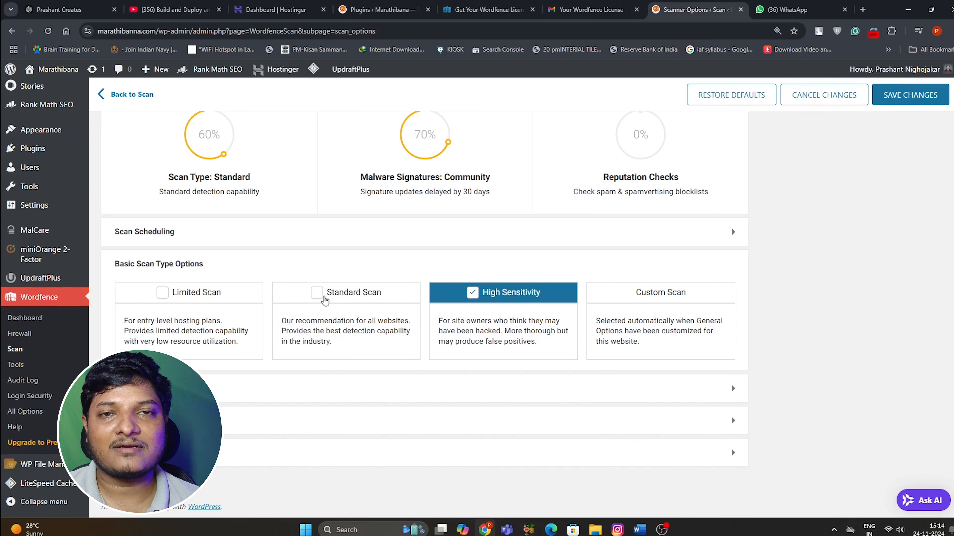
pyautogui.click(323, 301)
pyautogui.scroll(4, 391, 328)
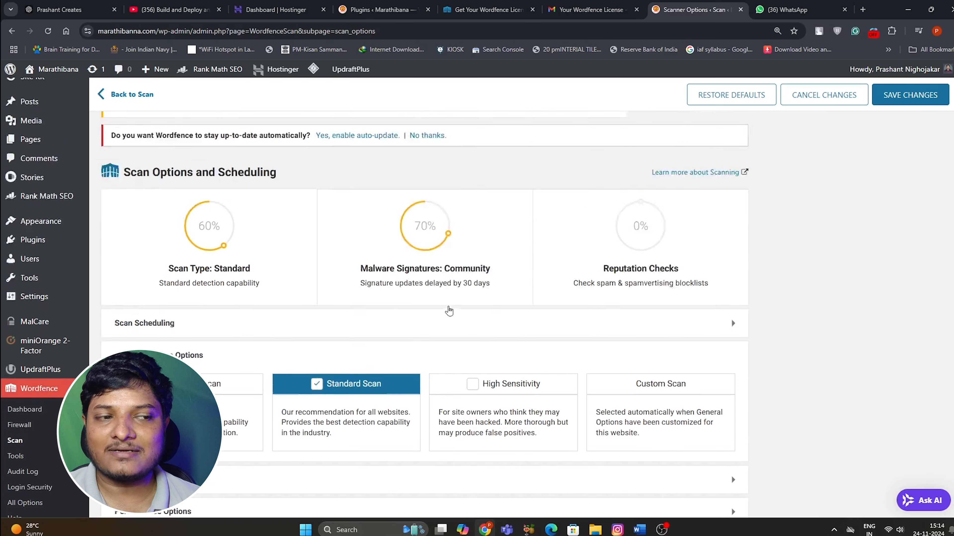
pyautogui.click(910, 94)
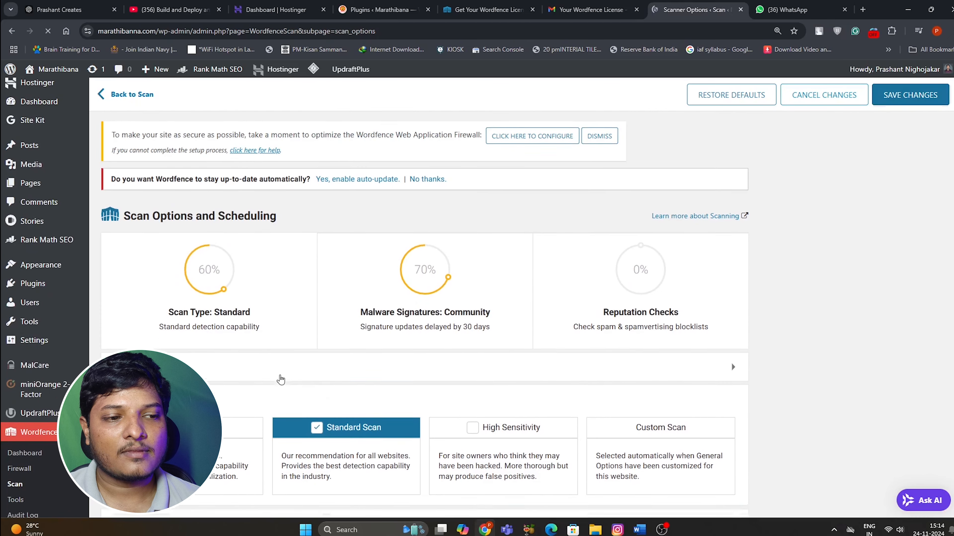
# Return to the Wordfence Scan page, start a new scan, and check its progress.
pyautogui.scroll(-3, 274, 380)
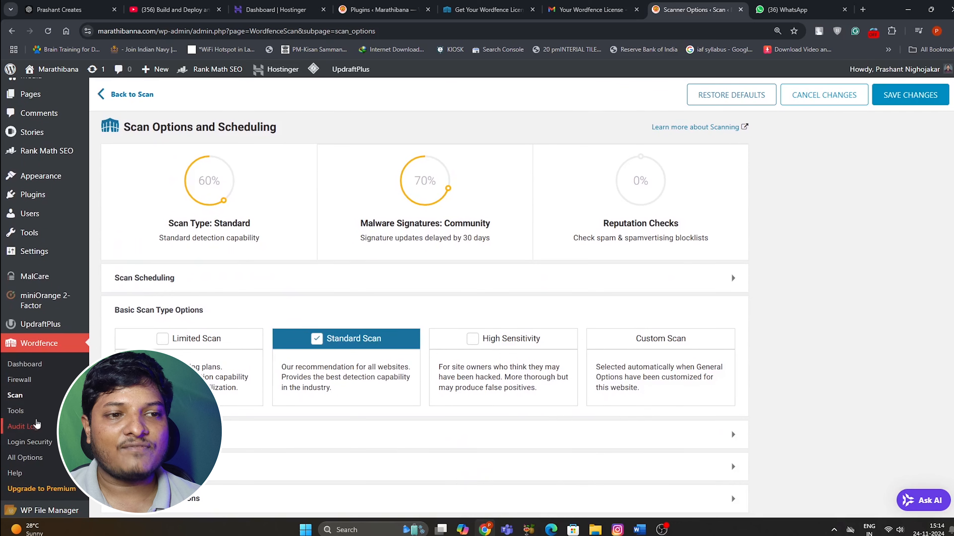
pyautogui.click(19, 395)
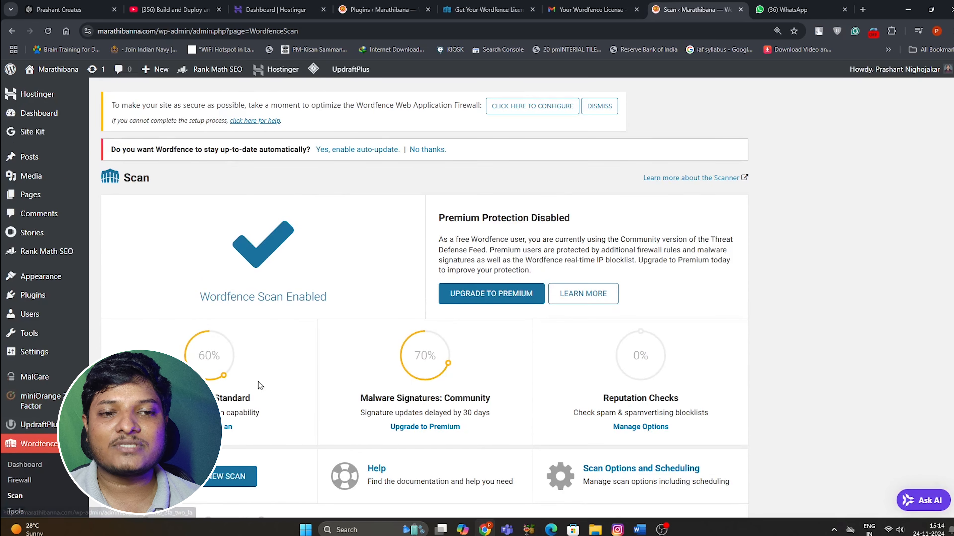
pyautogui.scroll(-3, 262, 387)
pyautogui.scroll(-4, 393, 393)
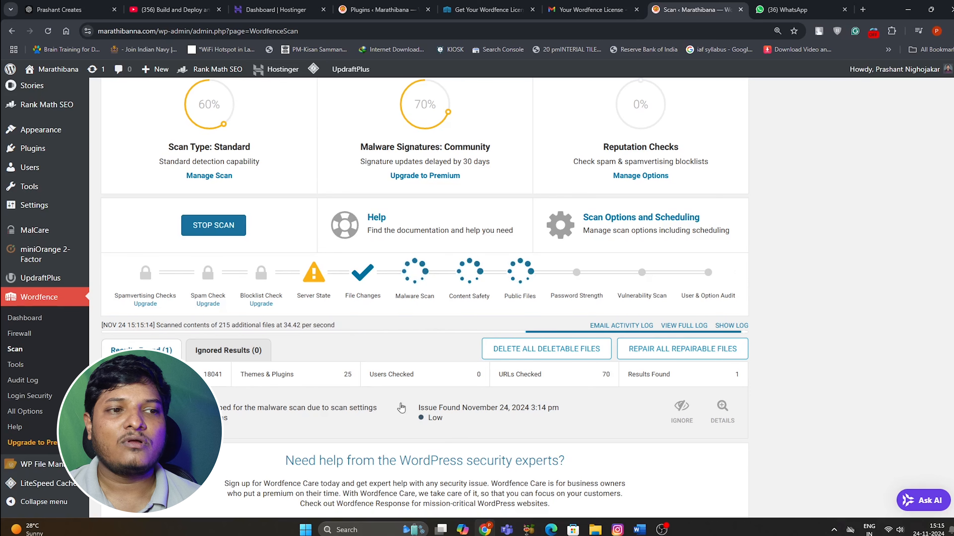
pyautogui.scroll(5, 34, 185)
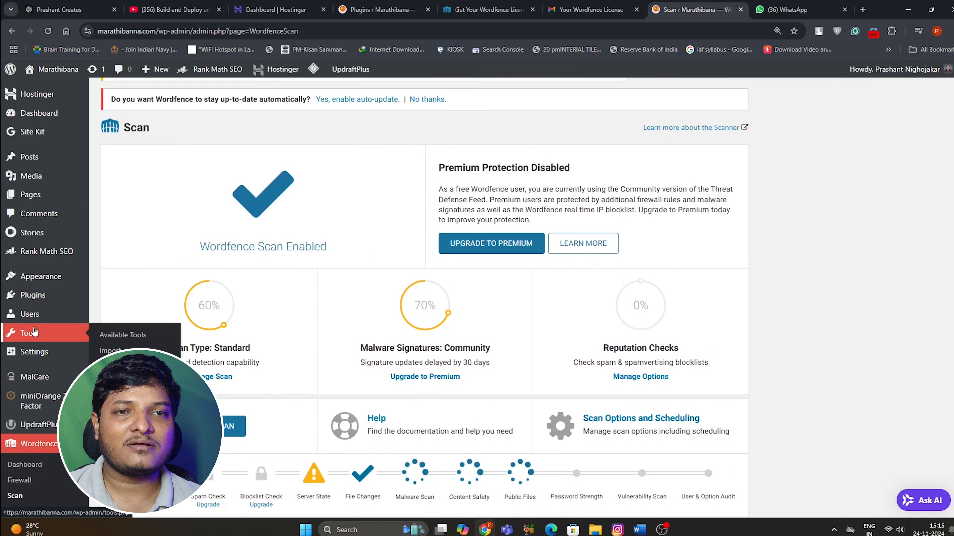
# Search the directory for adding new plugins for "updraft".
pyautogui.moveTo(66, 359)
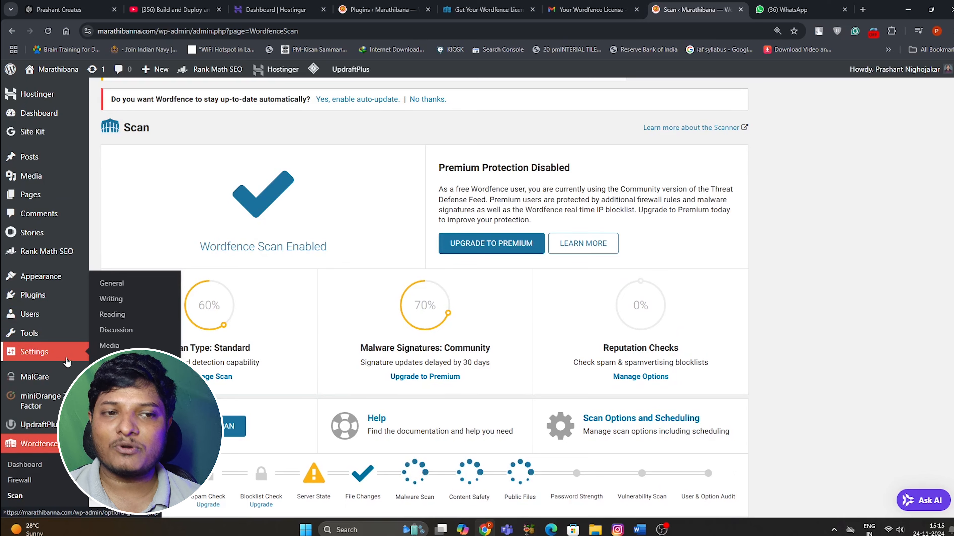
pyautogui.moveTo(37, 286)
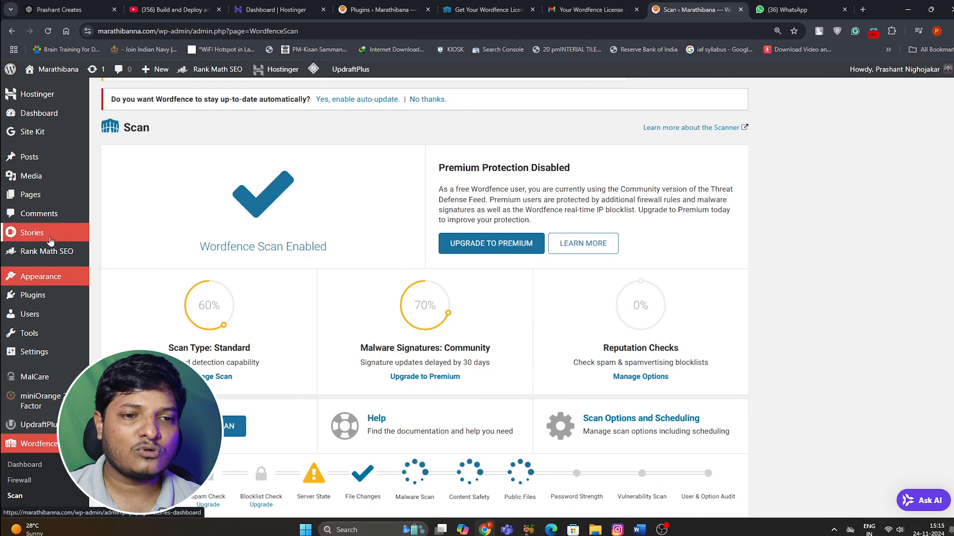
pyautogui.moveTo(42, 331)
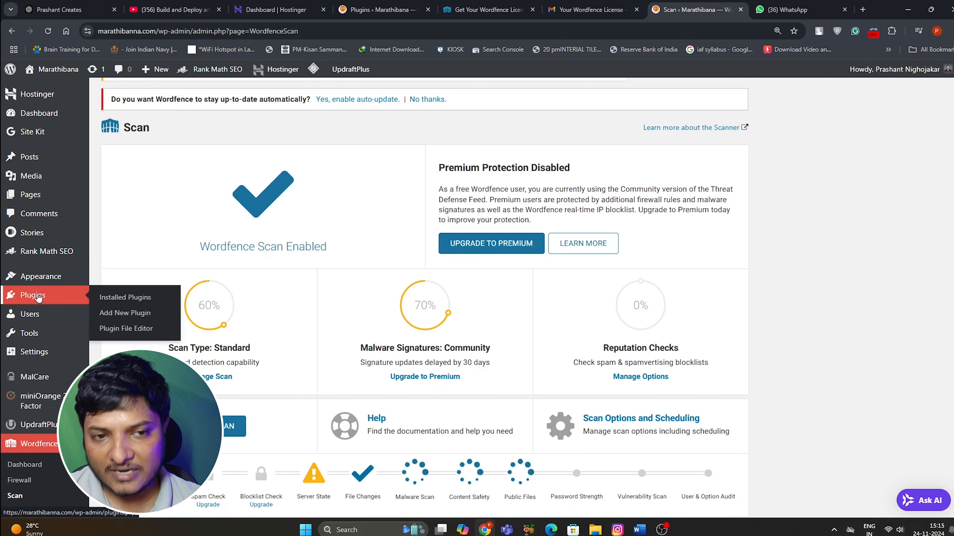
pyautogui.click(138, 320)
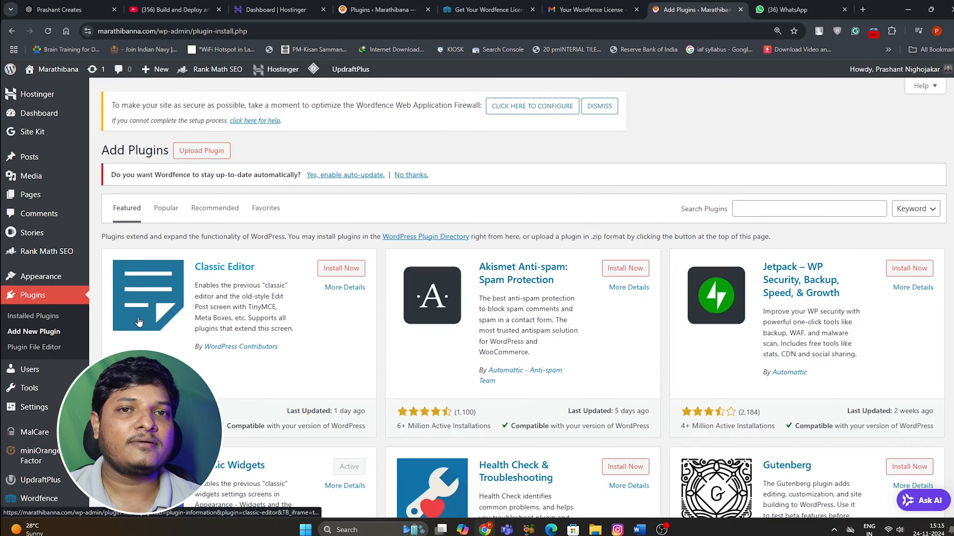
pyautogui.click(778, 211)
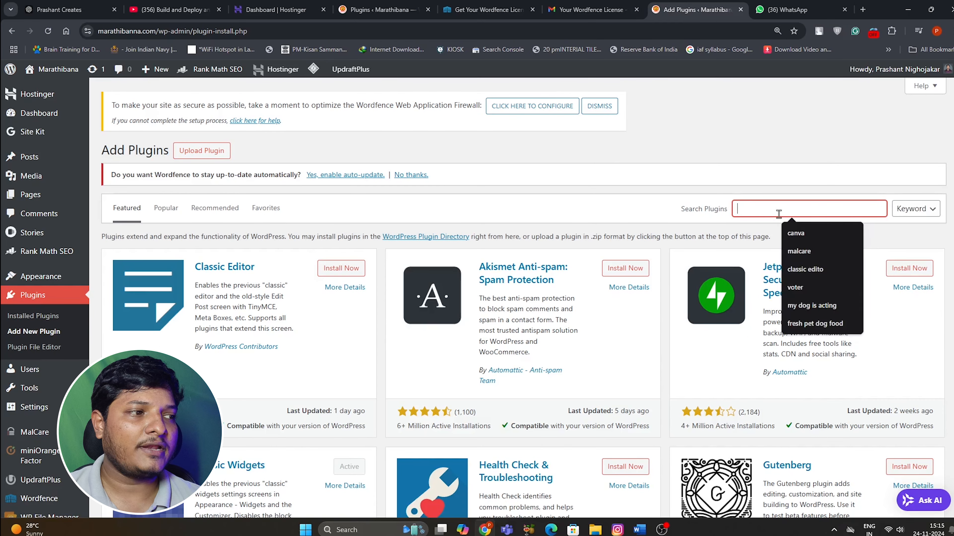
pyautogui.write('updragt')
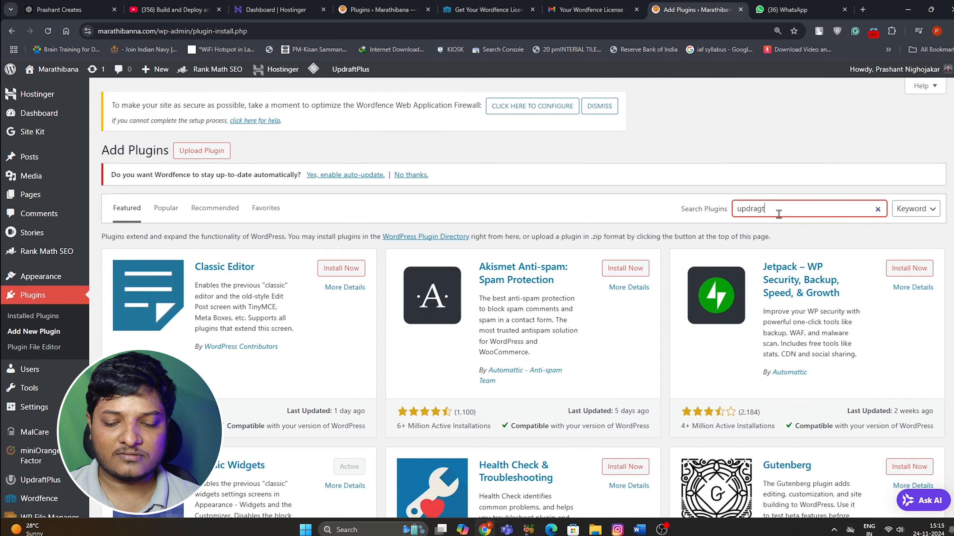
pyautogui.press('BackSpace')
pyautogui.press('BackSpace')
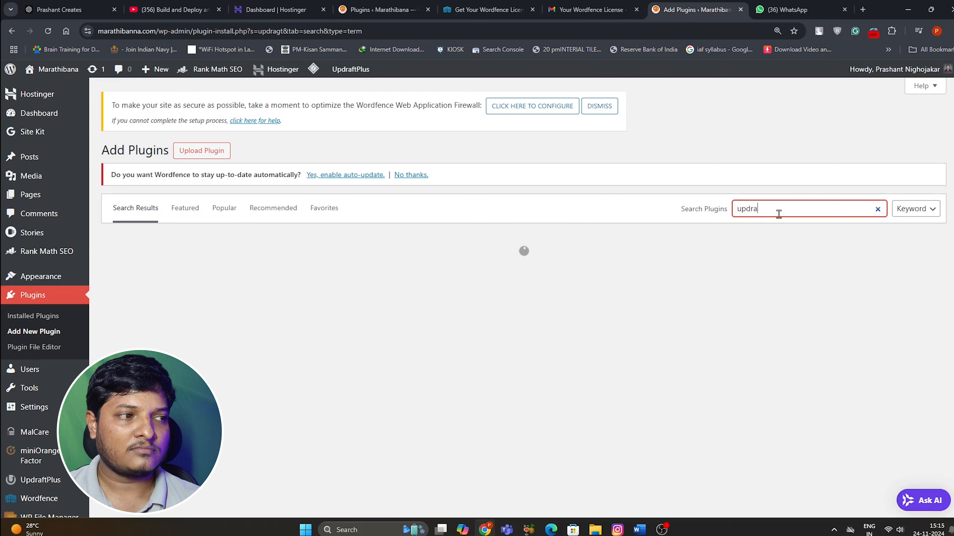
pyautogui.write('ft')
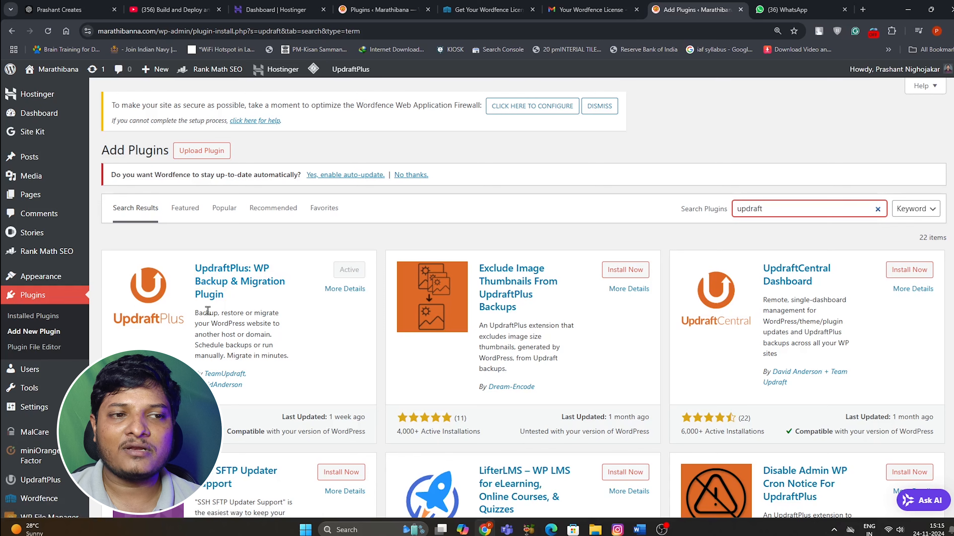
# Open the UpdraftPlus Backup/Restore page, review the existing backups, and bring up the backup schedule settings.
pyautogui.scroll(-5, 240, 346)
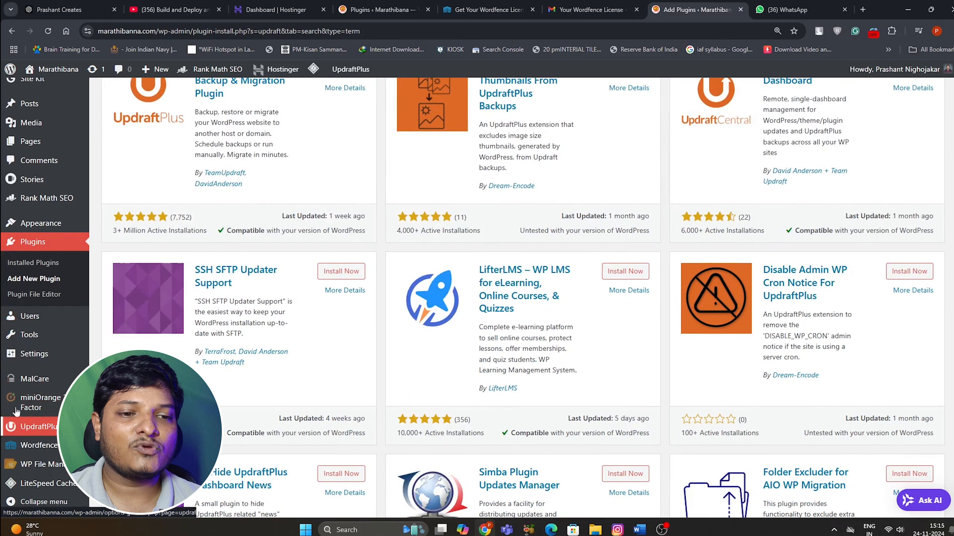
pyautogui.scroll(5, 22, 398)
pyautogui.scroll(-5, 13, 391)
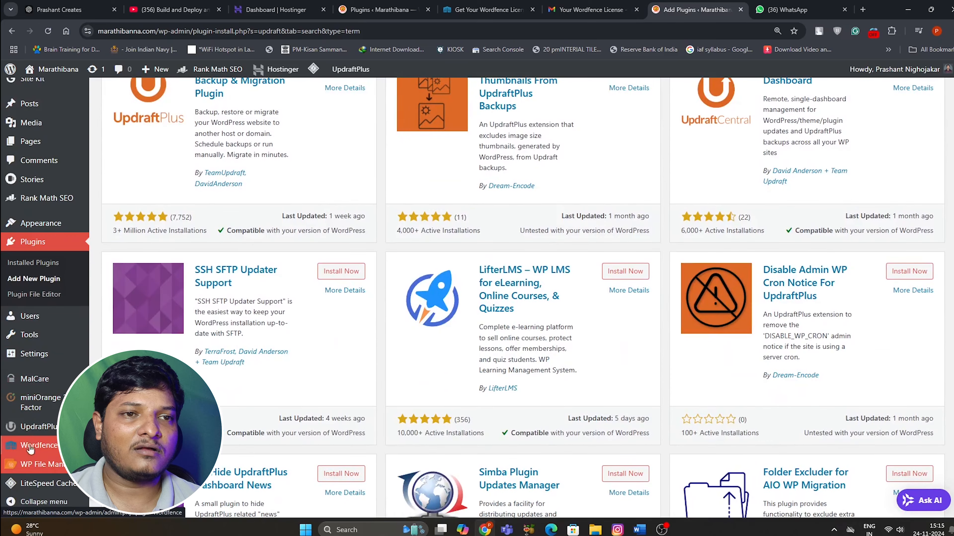
pyautogui.click(41, 430)
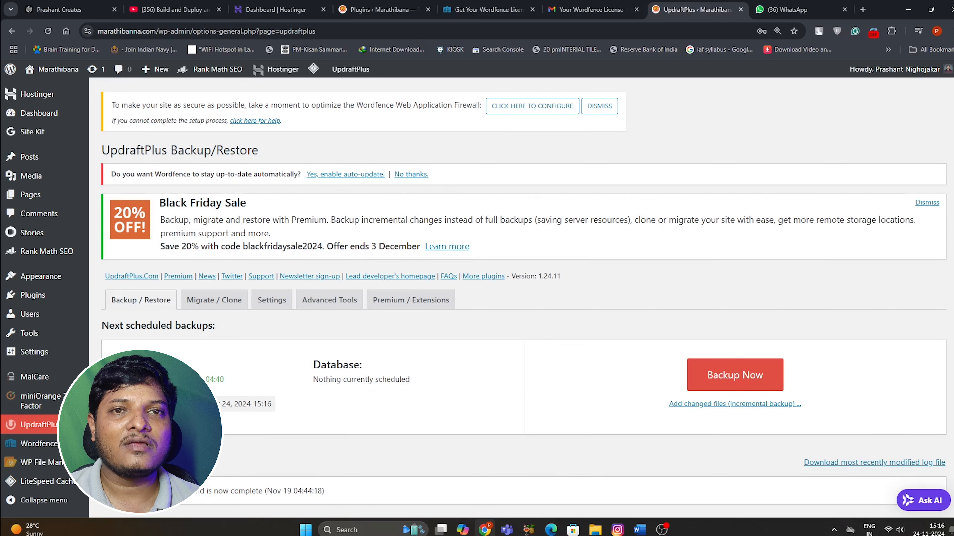
pyautogui.scroll(-7, 323, 391)
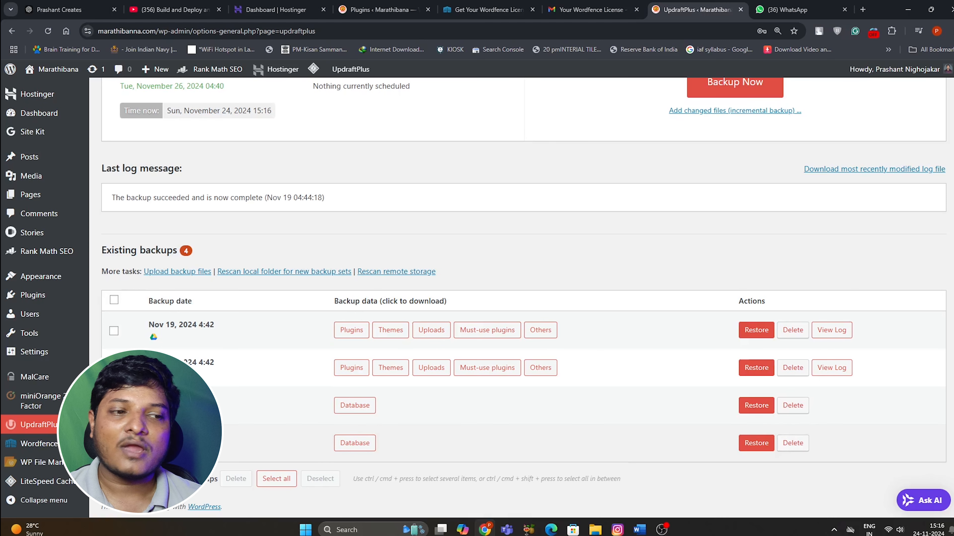
pyautogui.scroll(8, 401, 425)
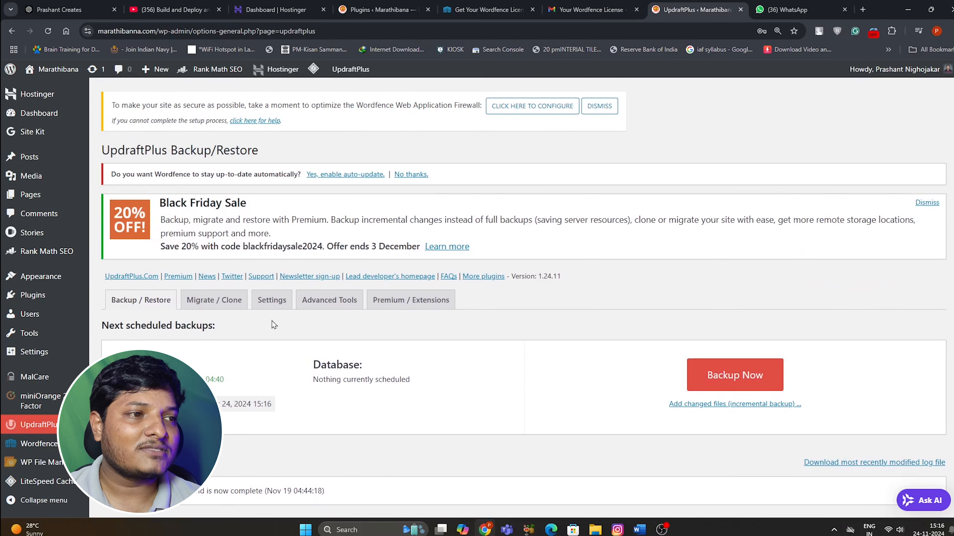
pyautogui.click(270, 305)
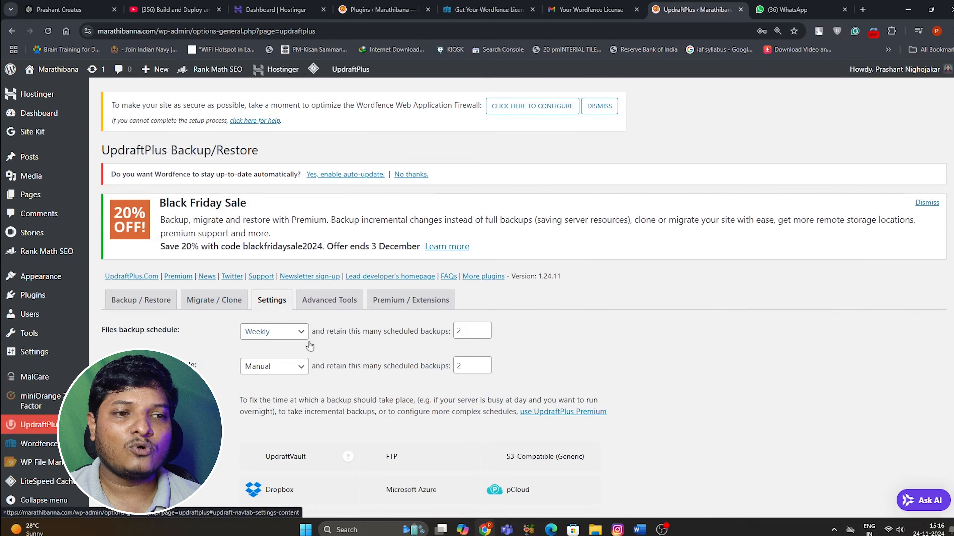
# Review the remote storage choices, deselect and reselect Google Drive, and examine its folder and Google authentication settings.
pyautogui.scroll(-5, 353, 373)
pyautogui.scroll(-5, 399, 389)
pyautogui.scroll(4, 376, 379)
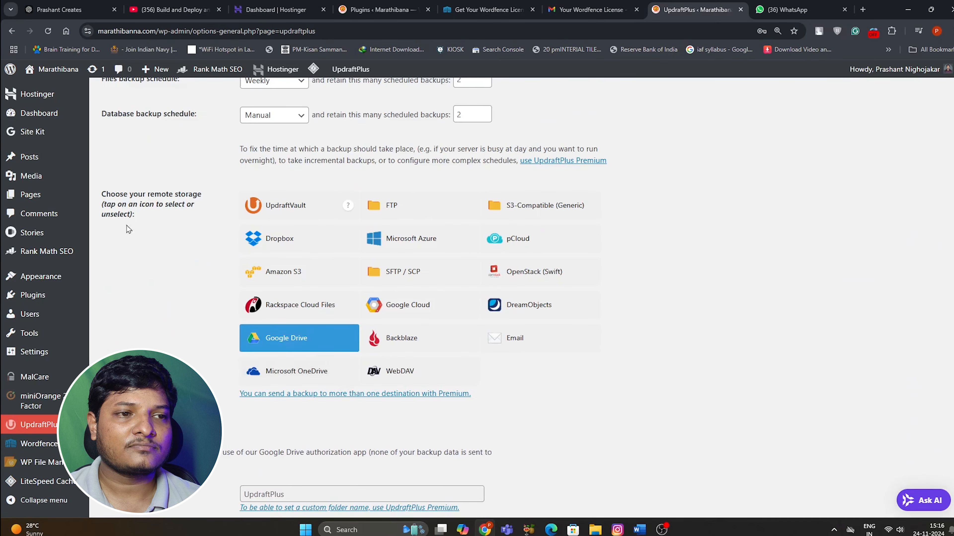
pyautogui.moveTo(102, 195); pyautogui.dragTo(199, 190)
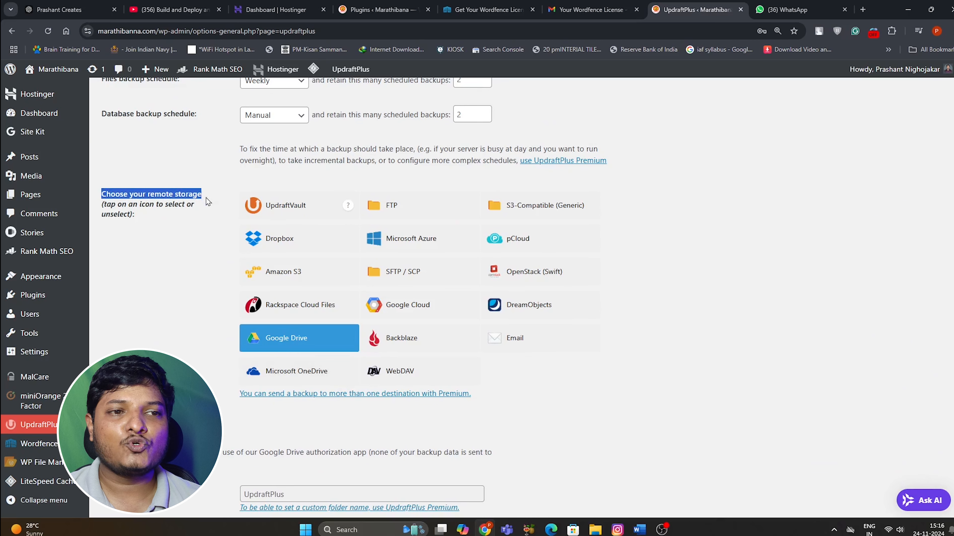
pyautogui.click(296, 345)
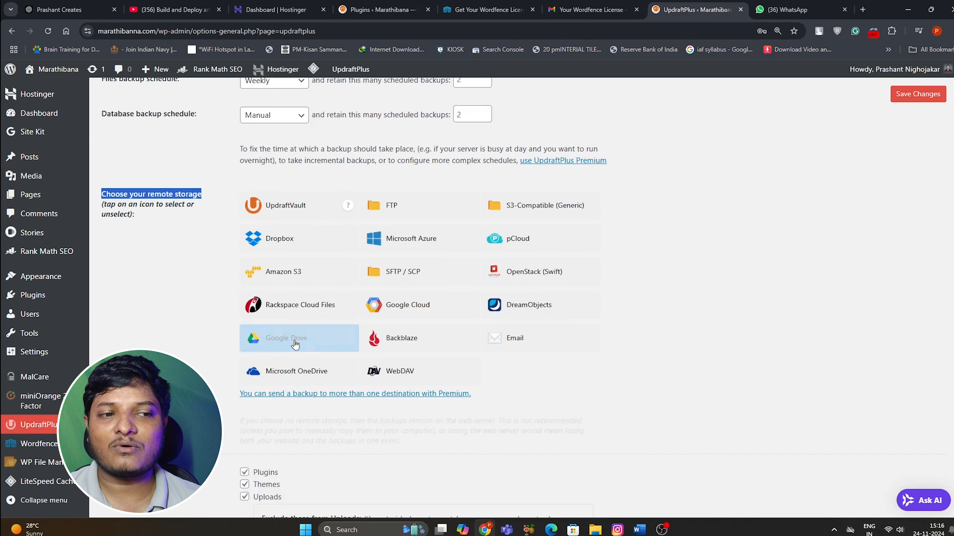
pyautogui.click(296, 345)
pyautogui.scroll(-4, 359, 372)
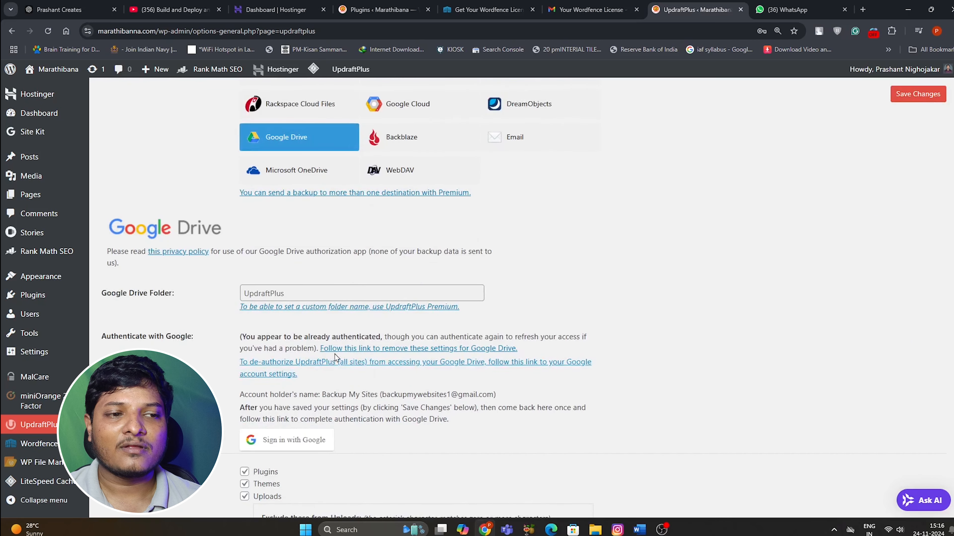
pyautogui.scroll(-3, 334, 354)
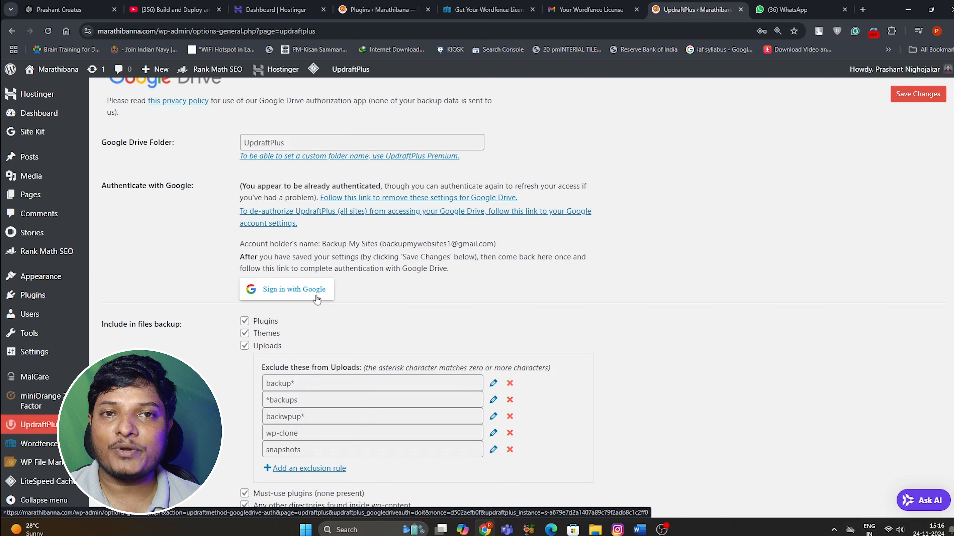
# Return to the Backup / Restore section and examine the existing backups with their download and restore options.
pyautogui.scroll(15, 317, 300)
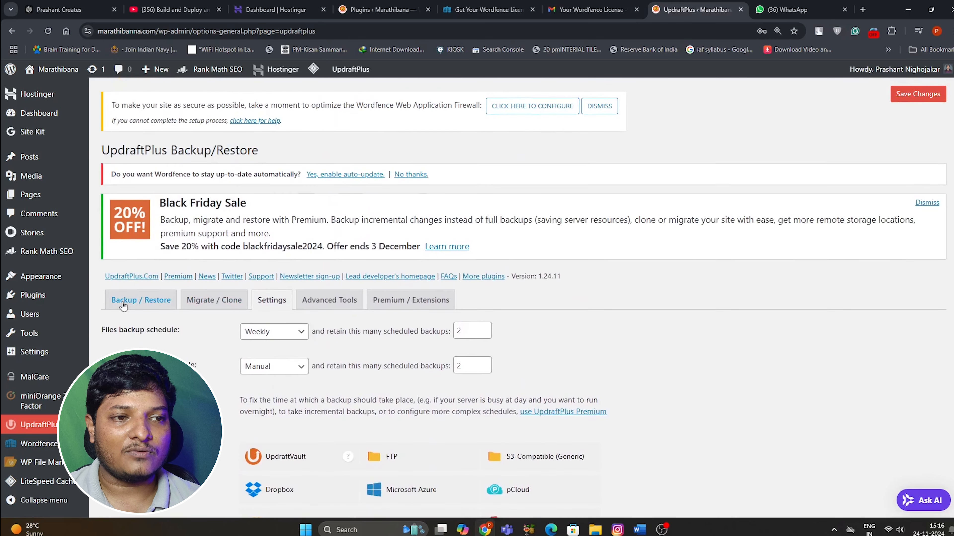
pyautogui.click(123, 300)
pyautogui.scroll(-9, 310, 304)
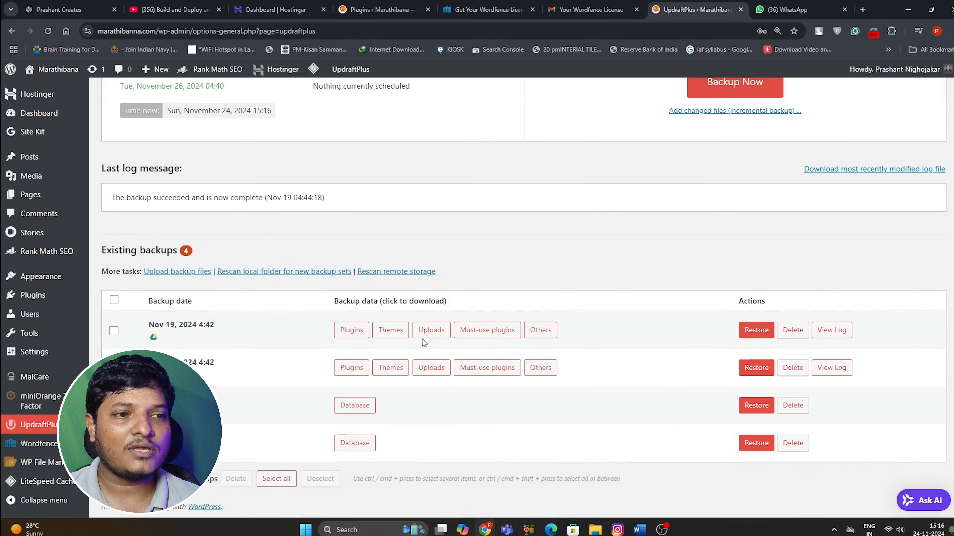